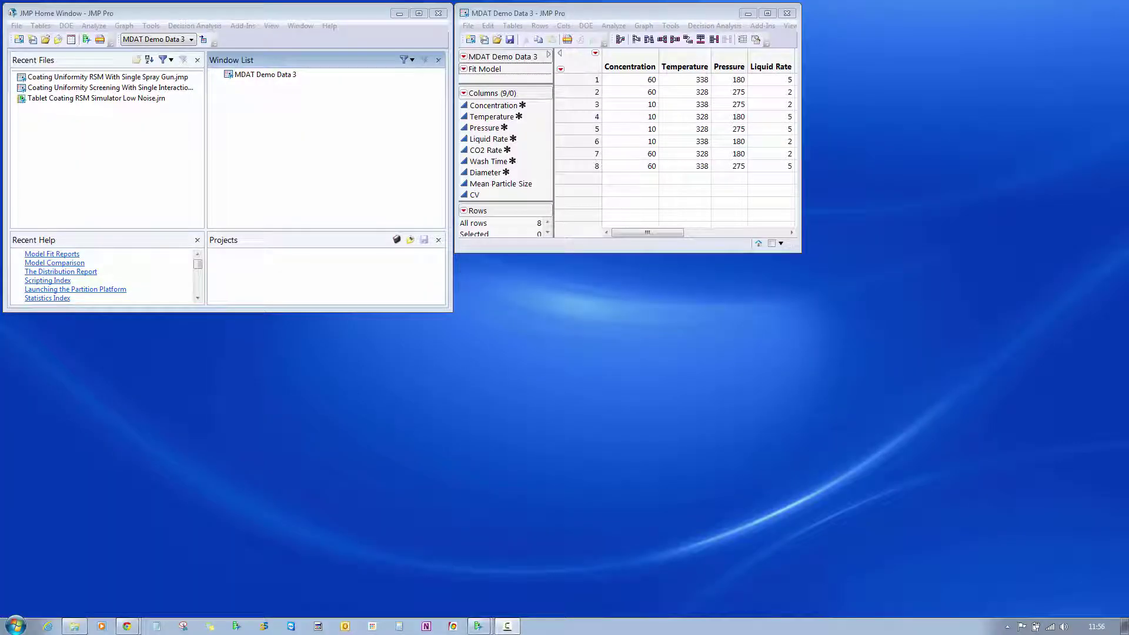
Step: Launch the MDAT add-in from the Home Window's Add-Ins menu
left_click(255, 27)
left_click(244, 25)
left_click(256, 53)
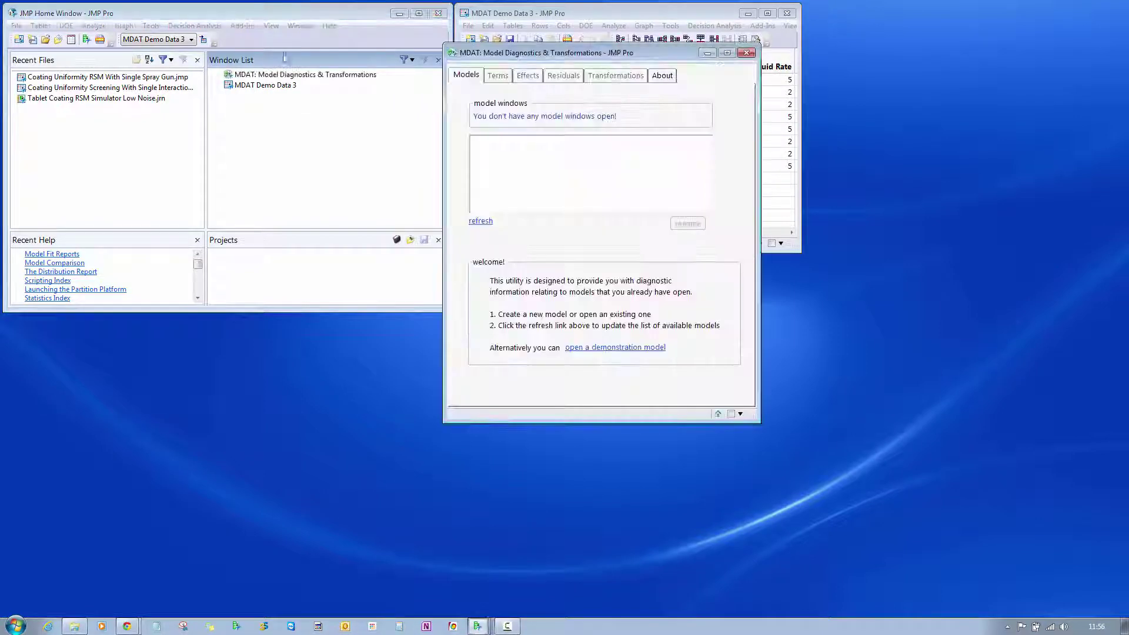
Step: Move MDAT to the top-left beside the MDAT Demo Data 3 table and minimize the Home Window
left_click_drag(539, 53, 224, 132)
left_click(399, 13)
left_click_drag(333, 128, 309, 12)
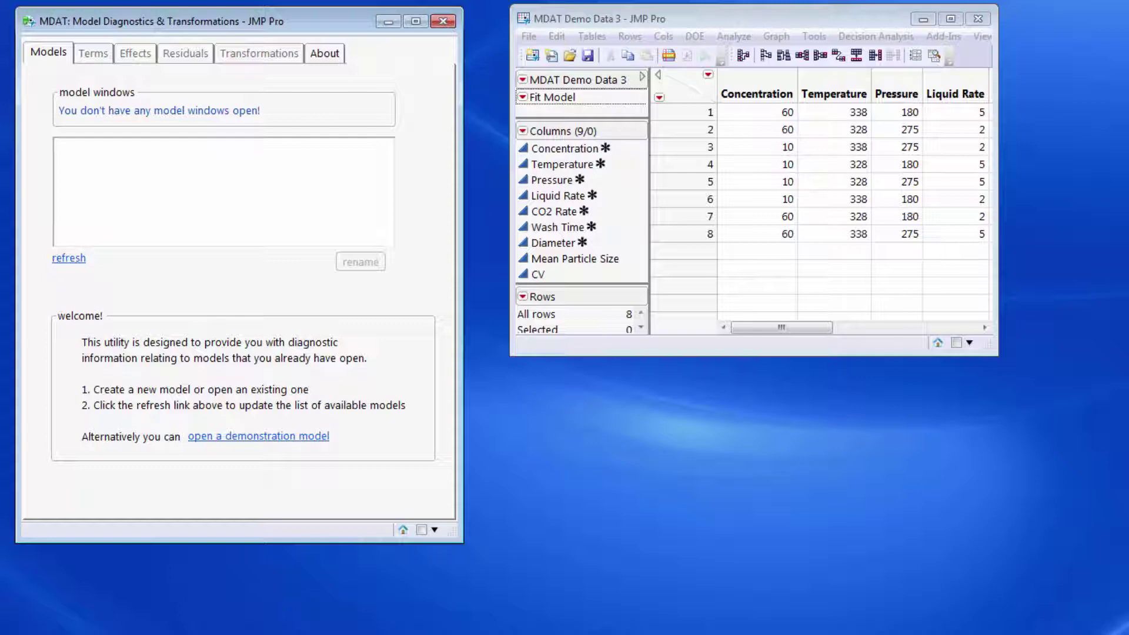
Step: Open the Fit Model dialog from Analyze and look over its Personality choices
left_click(742, 39)
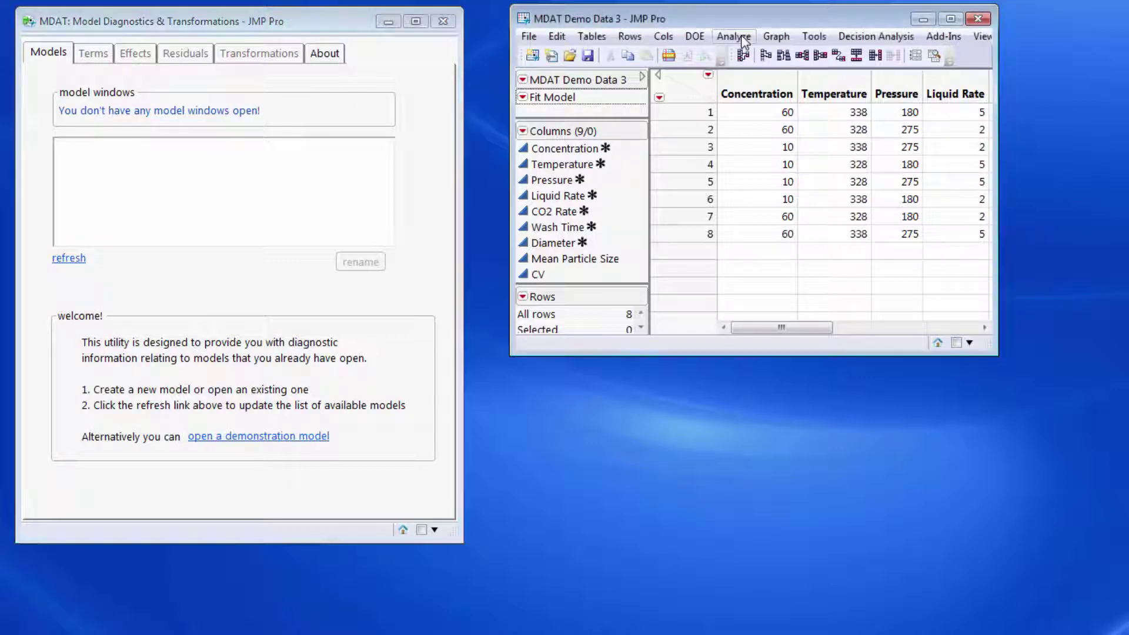
left_click(742, 39)
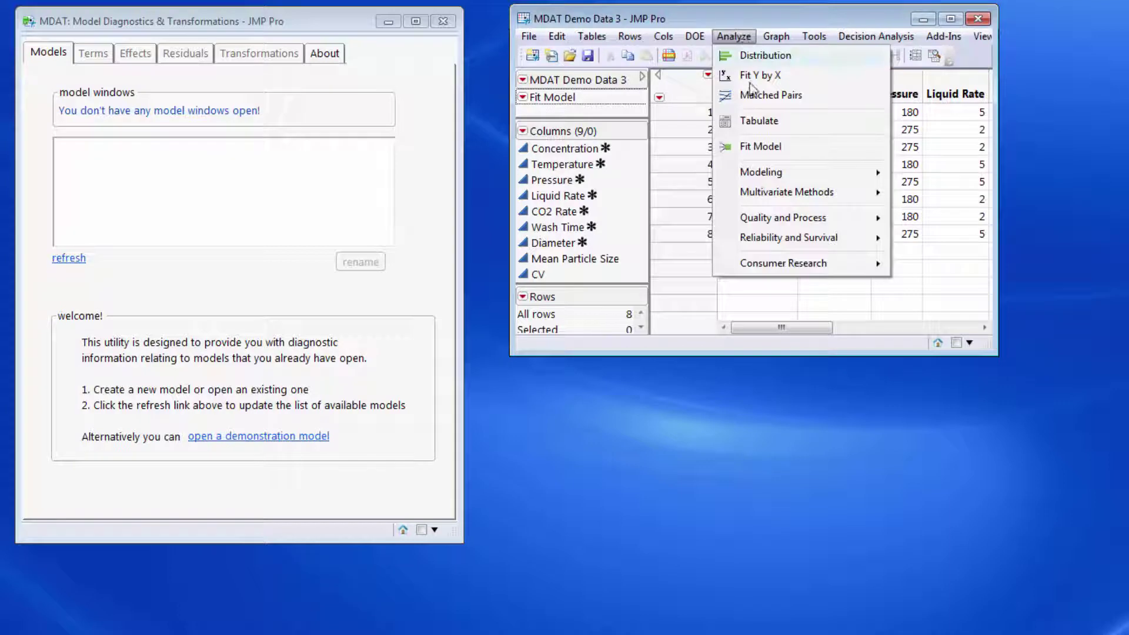
left_click(760, 147)
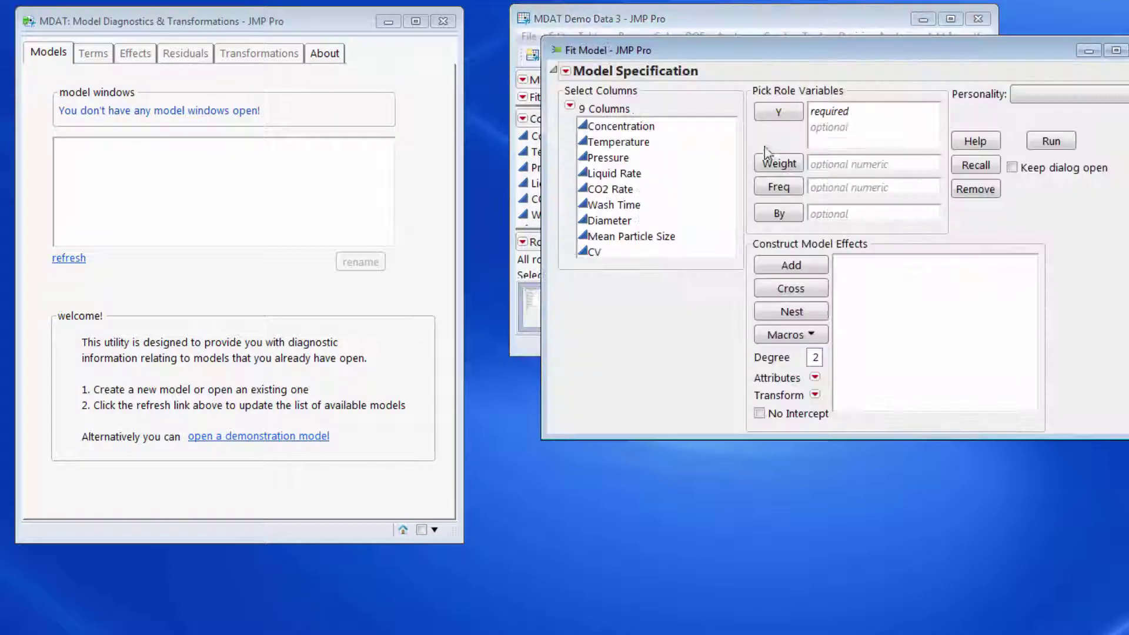
left_click(1059, 100)
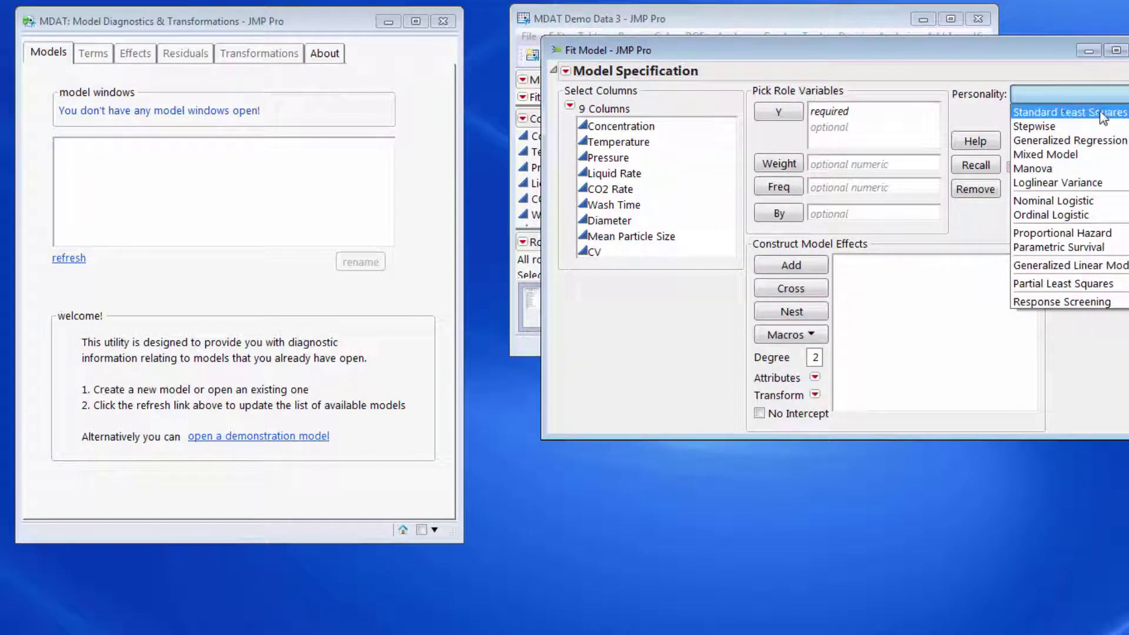
left_click(1073, 53)
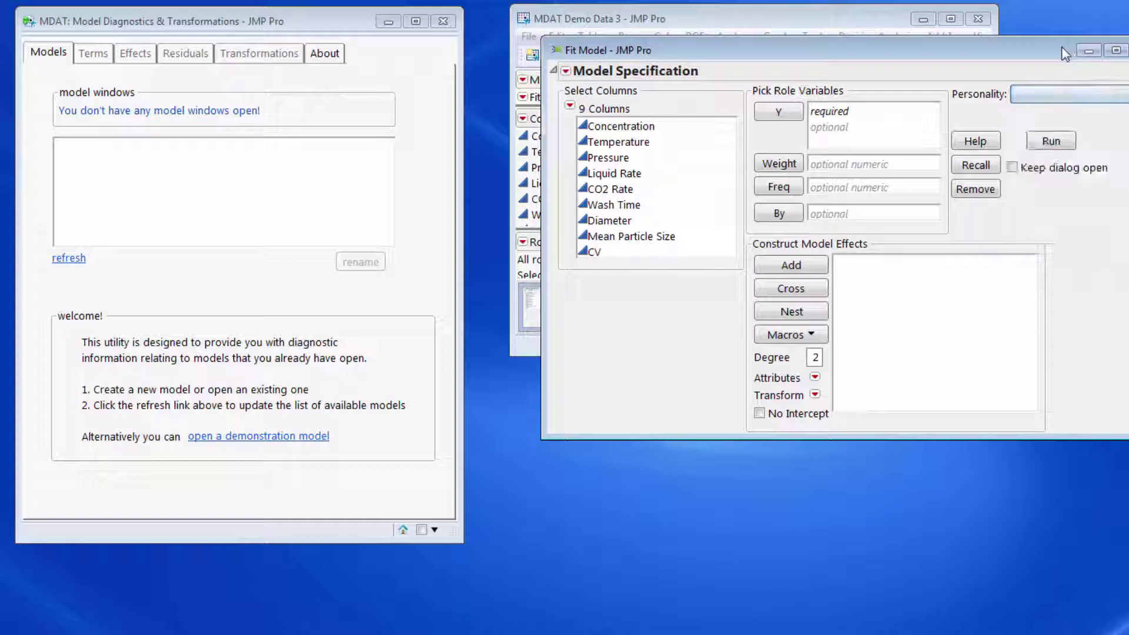
Step: Close the dialog and run the table's saved Fit Model script for Mean Particle Size
left_click(1126, 50)
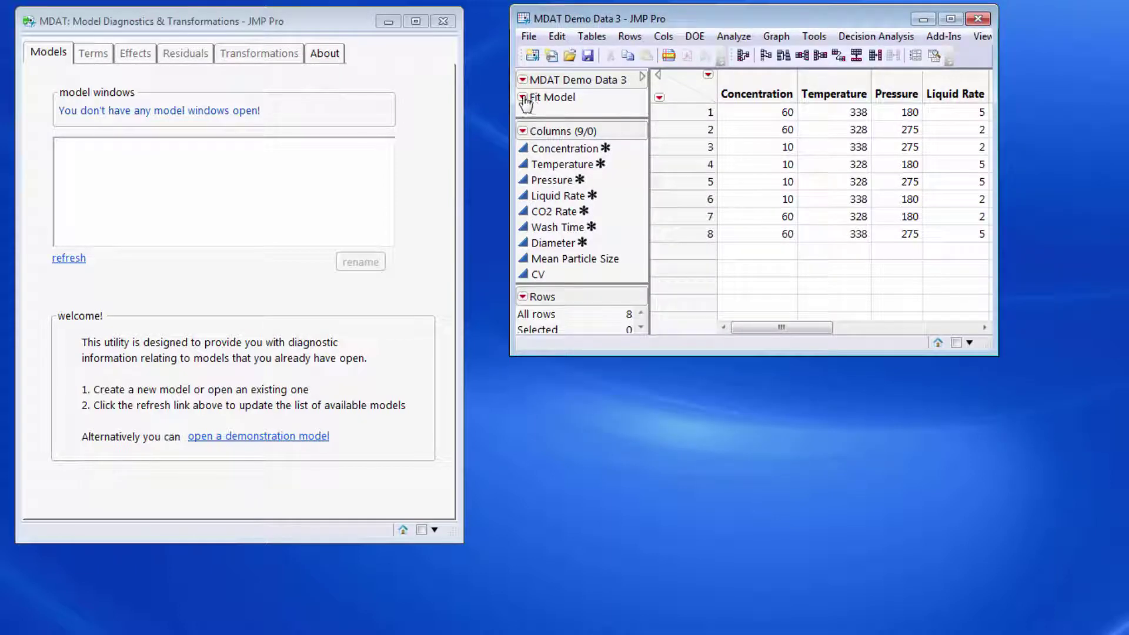
right_click(544, 99)
left_click(573, 125)
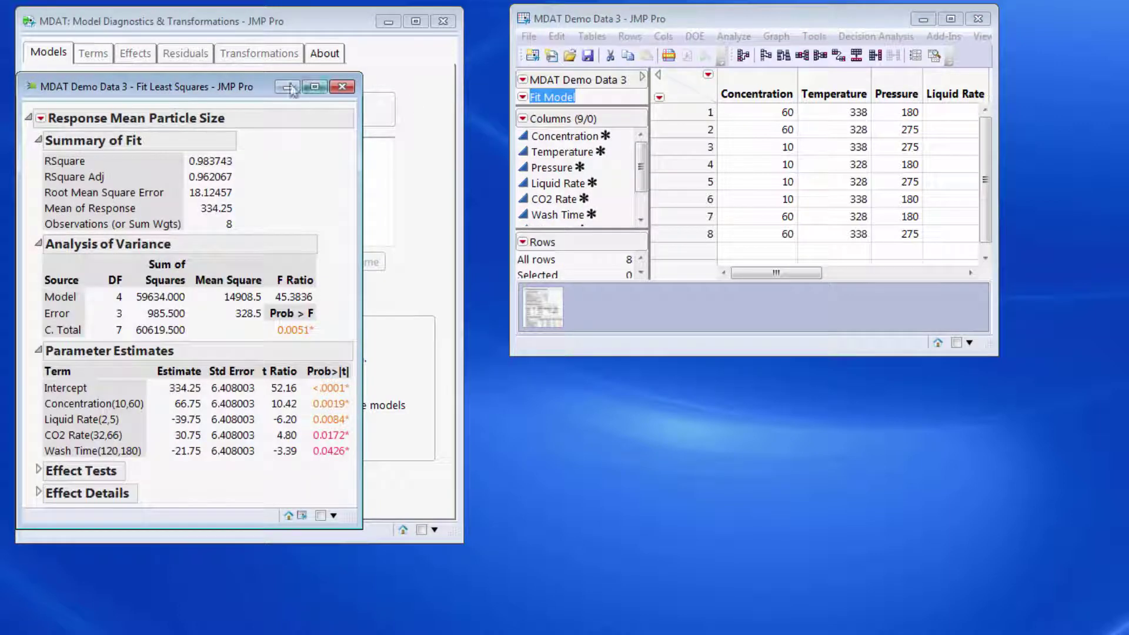
Step: Move the Fit Least Squares report aside and refresh MDAT's model list
left_click_drag(275, 90, 741, 122)
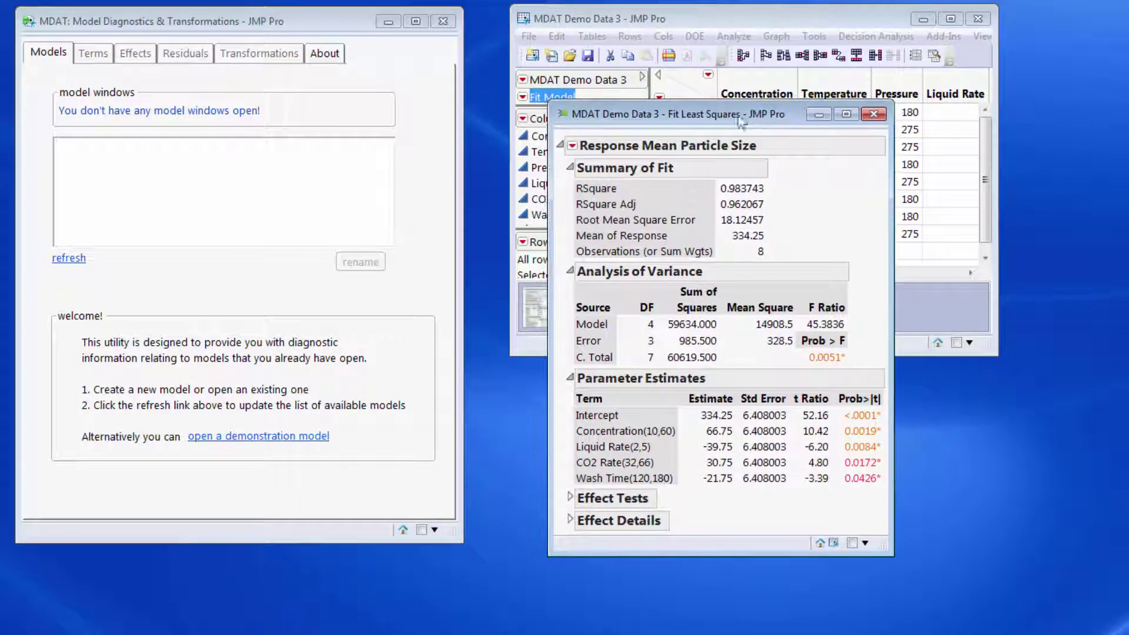
left_click(429, 144)
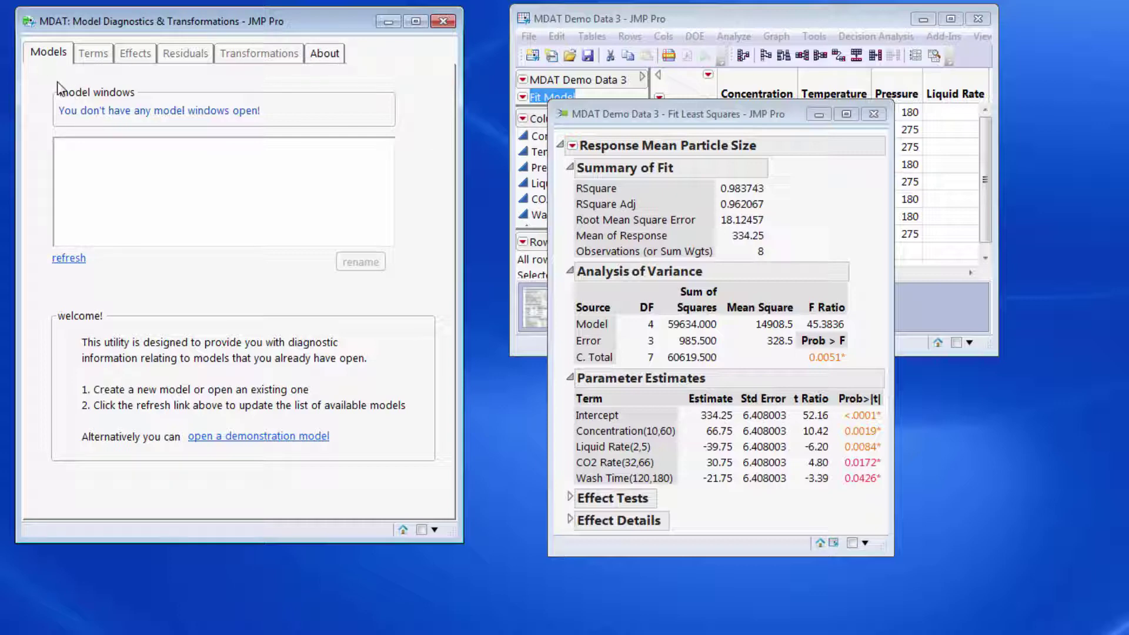
left_click(69, 259)
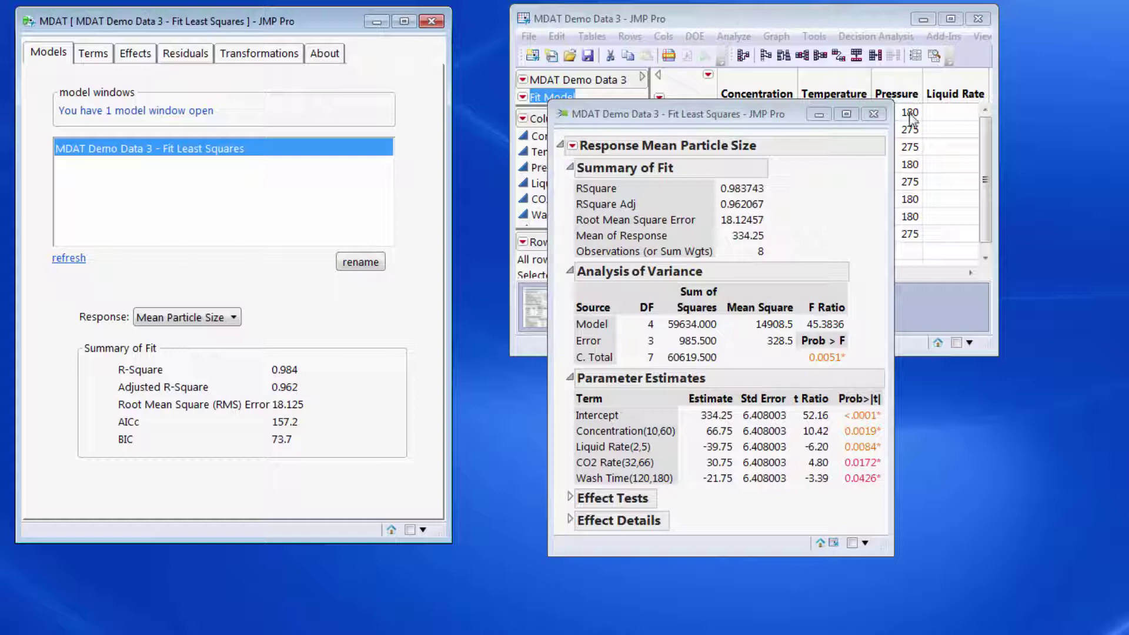
Step: Close the report, rerun the saved Fit Model, and refresh MDAT until the model is listed
left_click(874, 114)
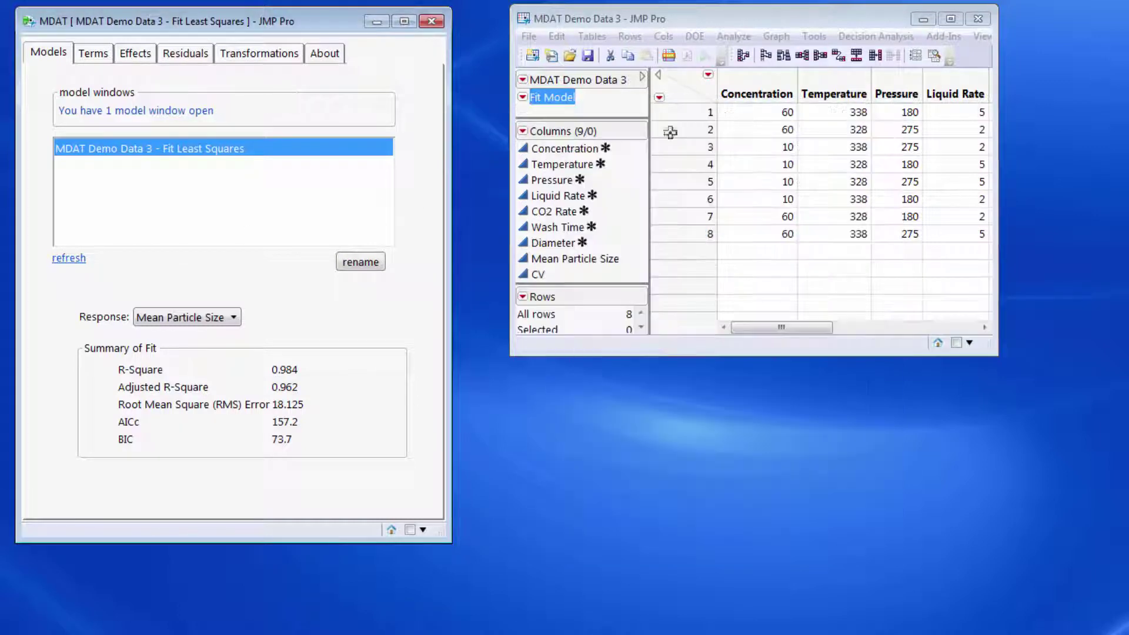
left_click(69, 258)
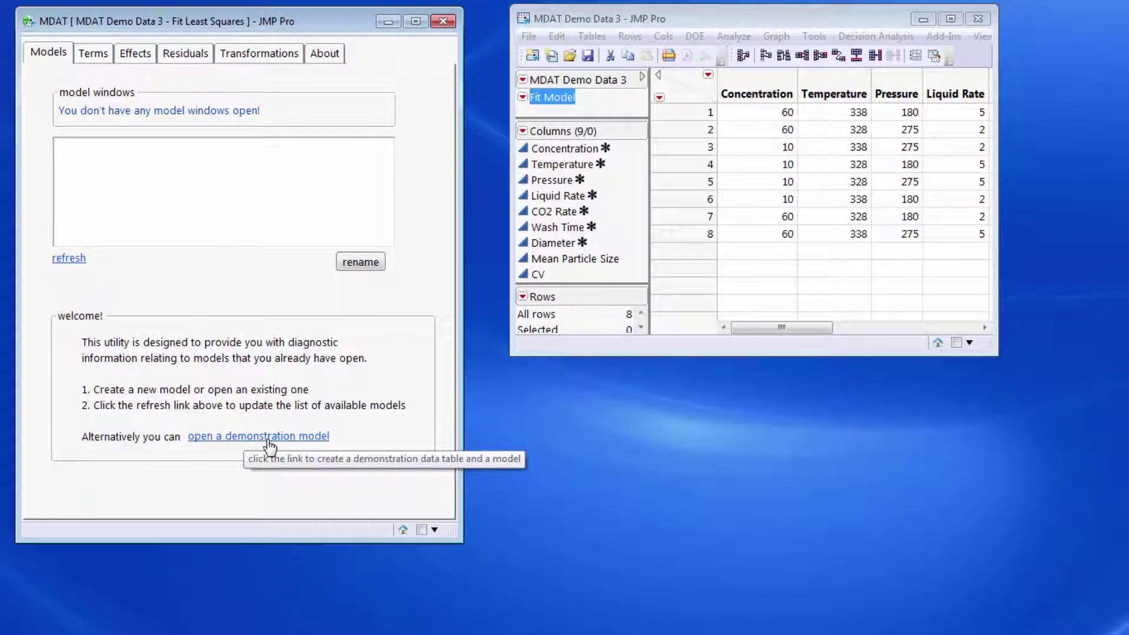
left_click(522, 97)
left_click(562, 170)
left_click(68, 257)
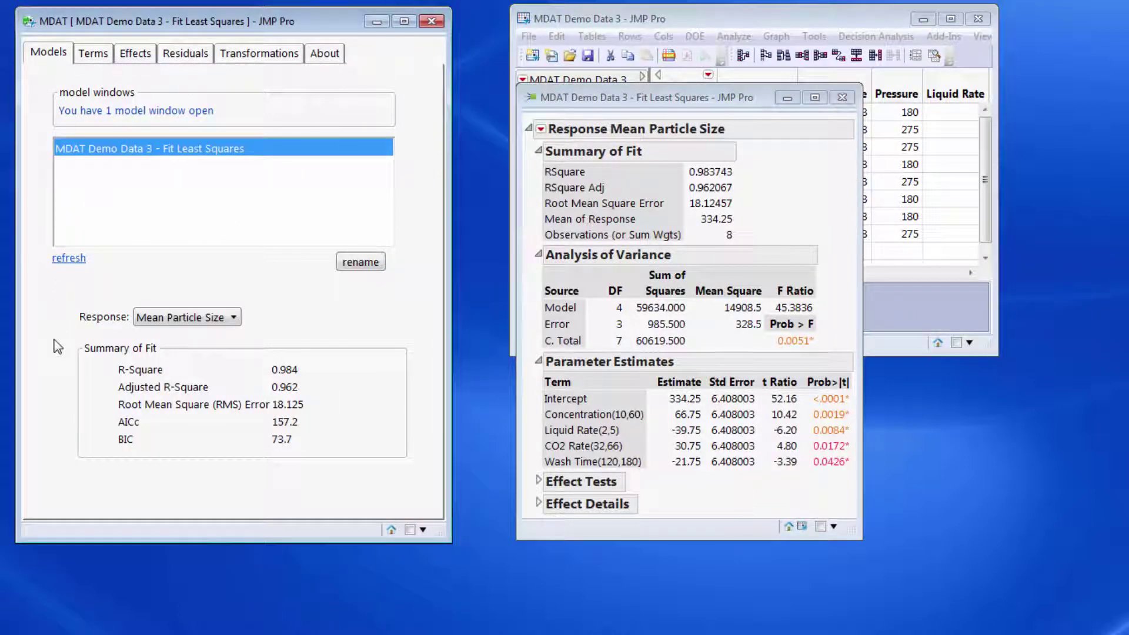
Step: Keep Mean Particle Size as MDAT's response and review the model summary
left_click(197, 320)
left_click(197, 320)
left_click_drag(533, 165, 533, 204)
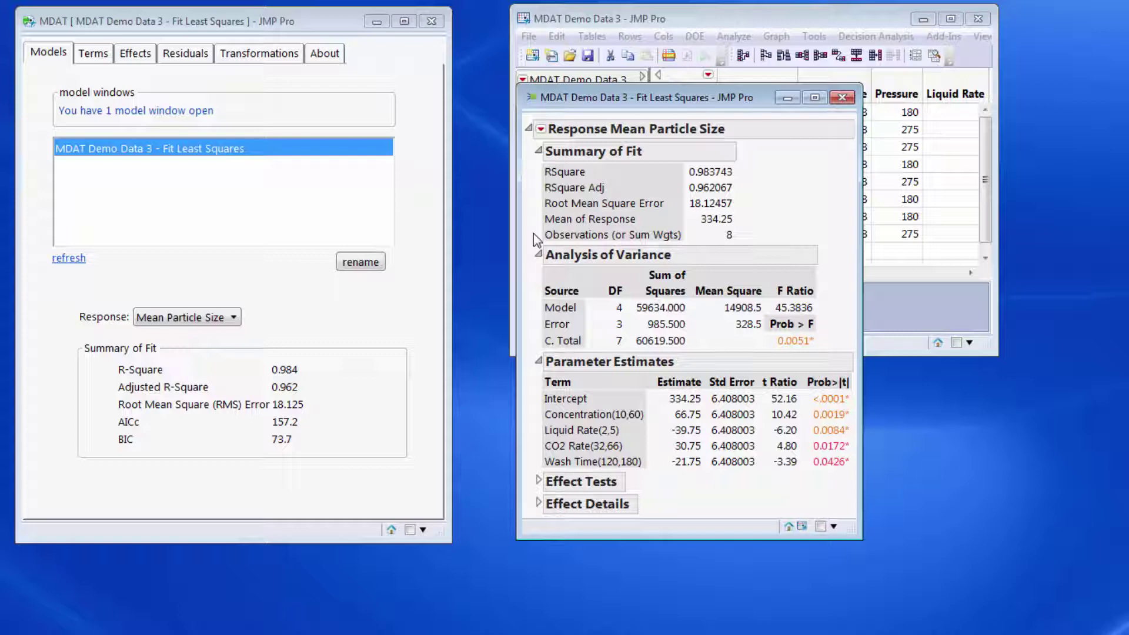
mouse_move(109, 419)
left_mouse_down()
mouse_move(103, 443)
mouse_move(150, 454)
mouse_move(315, 461)
mouse_move(305, 409)
mouse_move(123, 410)
left_mouse_up()
key("Escape")
Step: Add AICc and BIC to the Summary of Fit via Regression Reports (157.2127 and 73.68933)
left_click(541, 131)
mouse_move(581, 148)
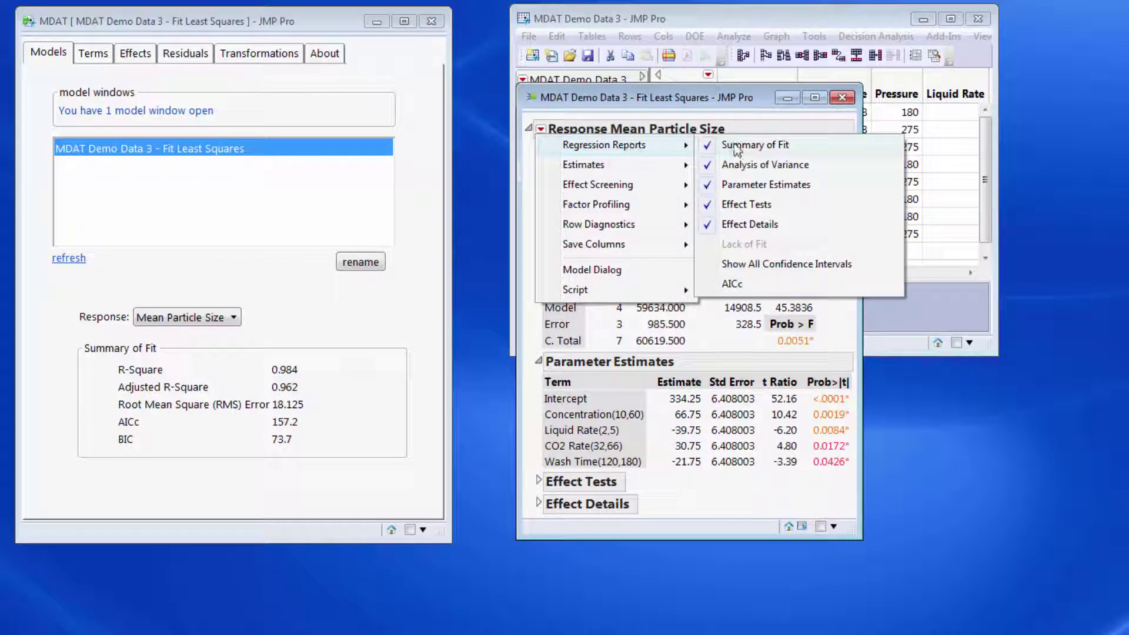
left_click(736, 287)
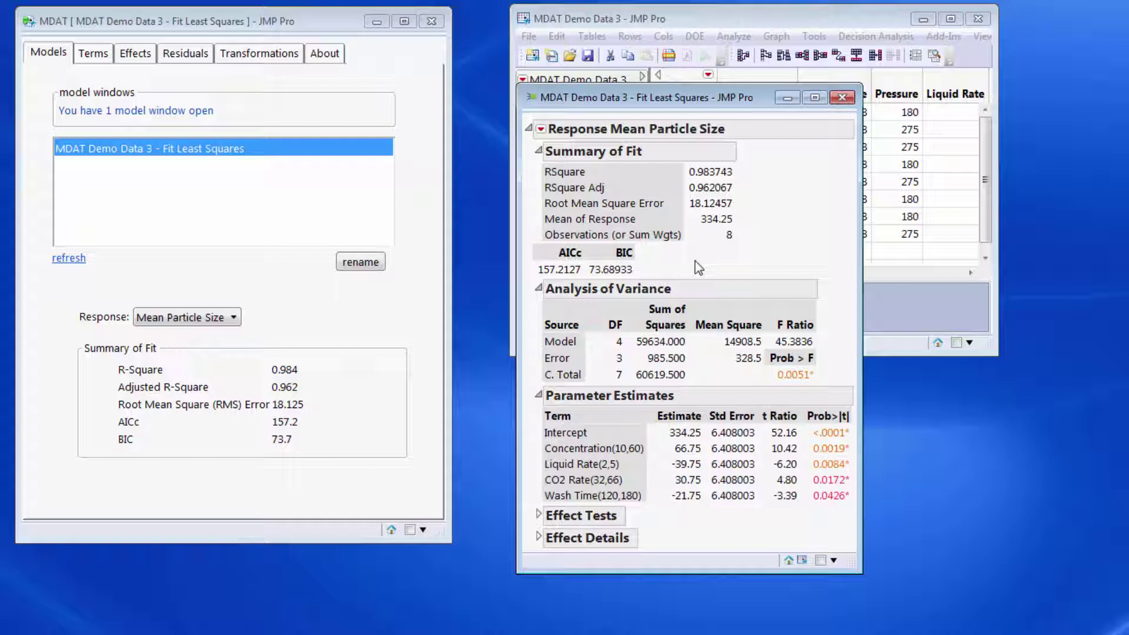
Step: Show the model's Terms and the half normal Effects plot in MDAT
left_click(95, 54)
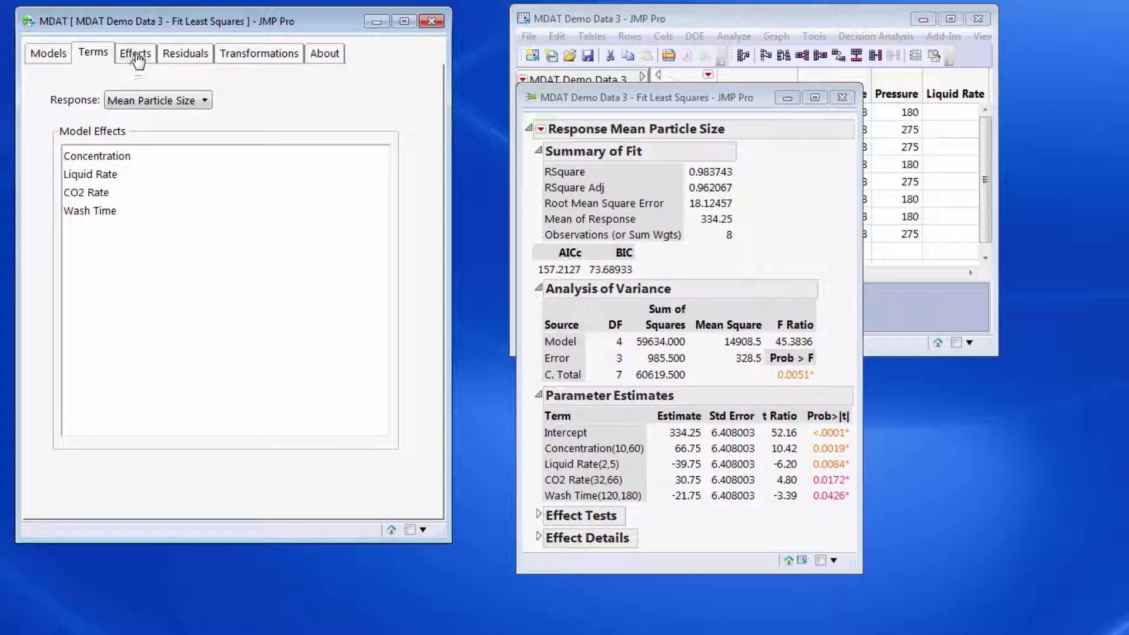
left_click(137, 60)
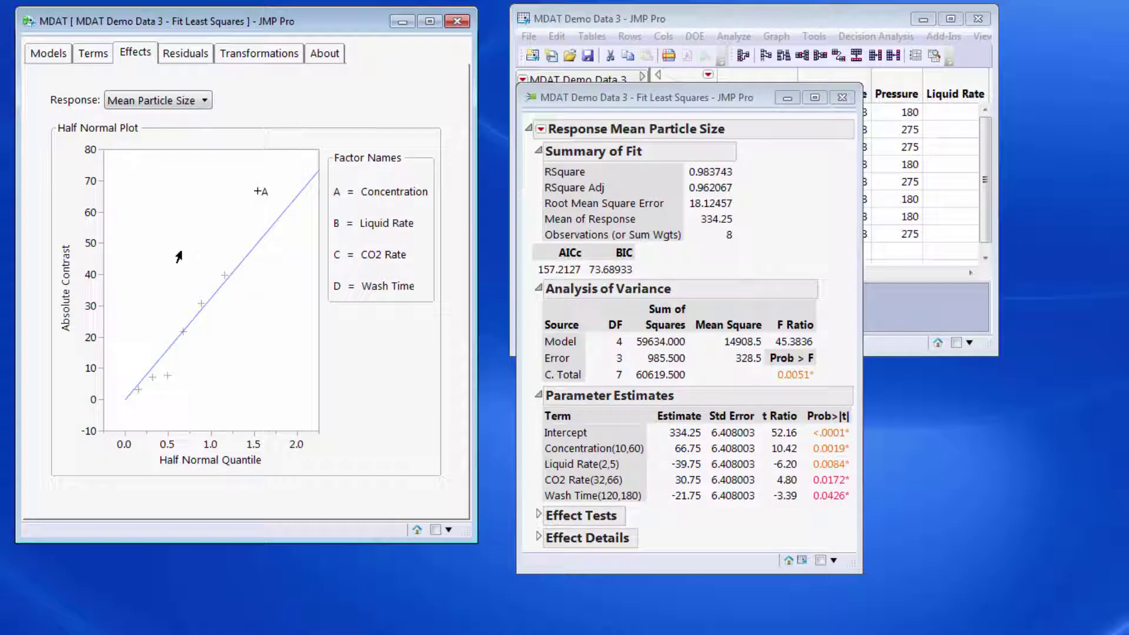
left_click(720, 22)
Step: Run a Screening analysis of Mean Particle Size on the seven factors Concentration through Diameter and compare with MDAT
left_click(733, 35)
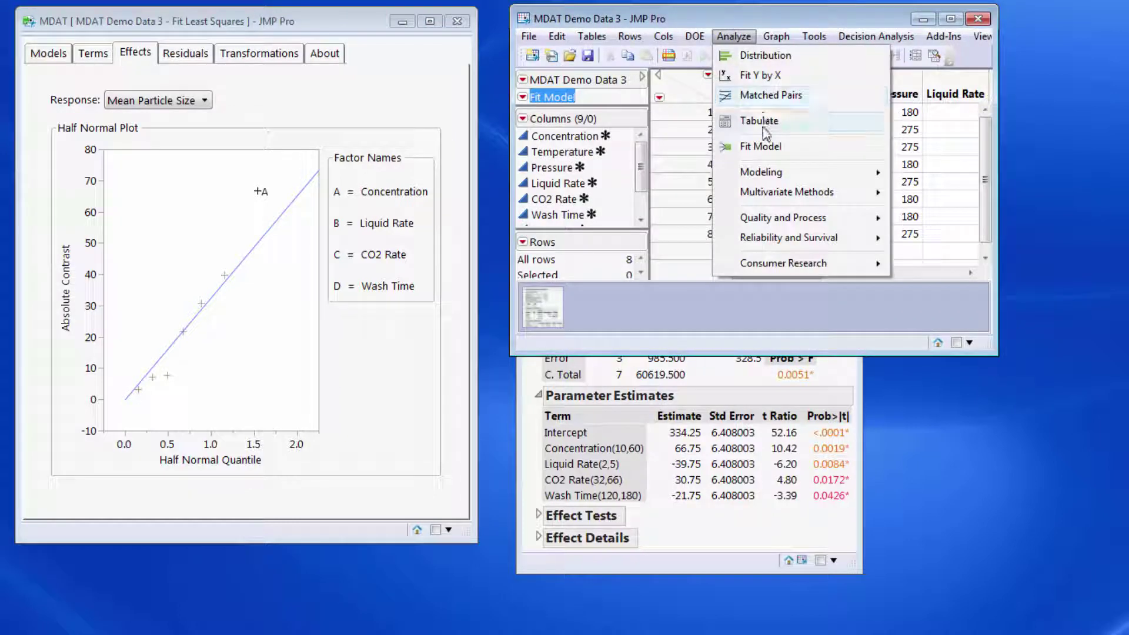
mouse_move(767, 171)
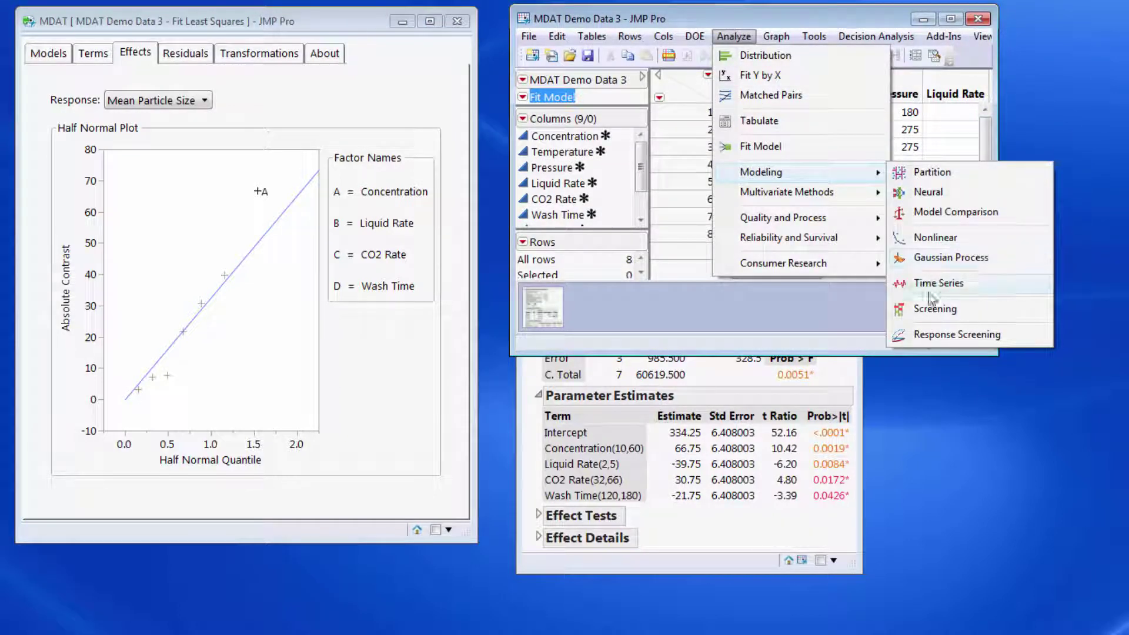
left_click(900, 305)
left_click(621, 235)
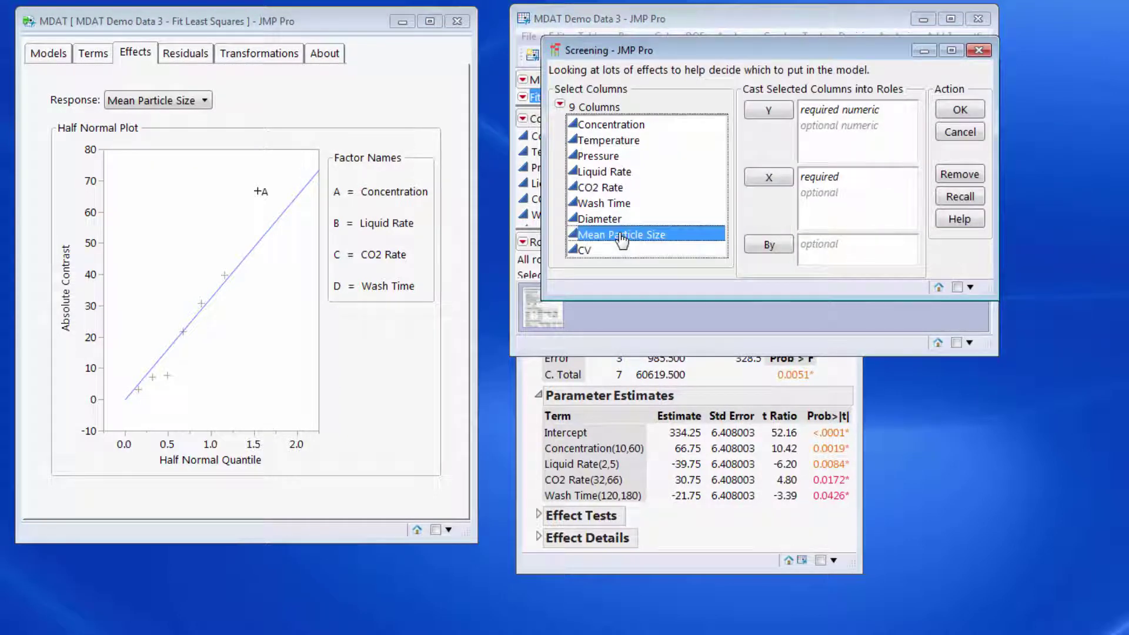
left_click(768, 110)
left_click_drag(632, 124, 628, 220)
left_click(768, 177)
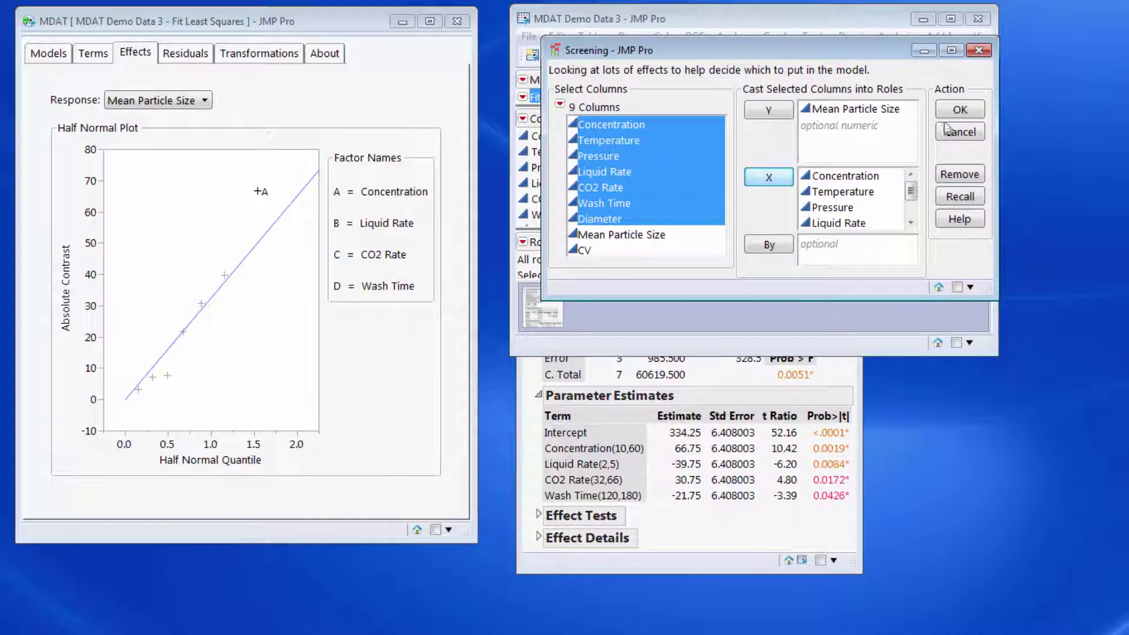
left_click(960, 110)
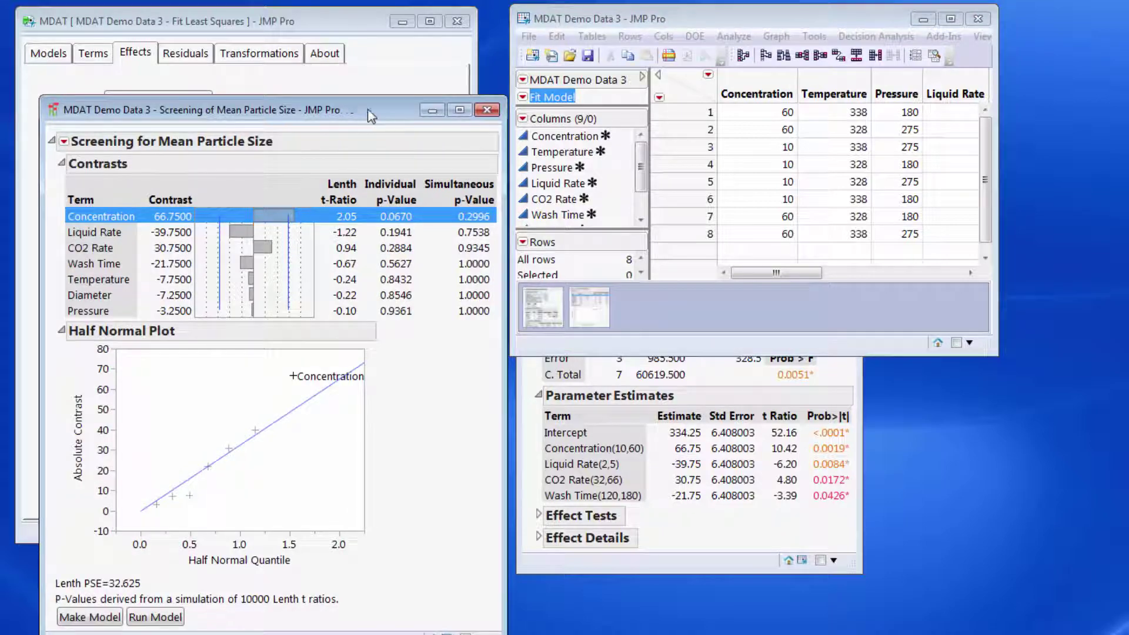
left_click_drag(355, 104, 816, 33)
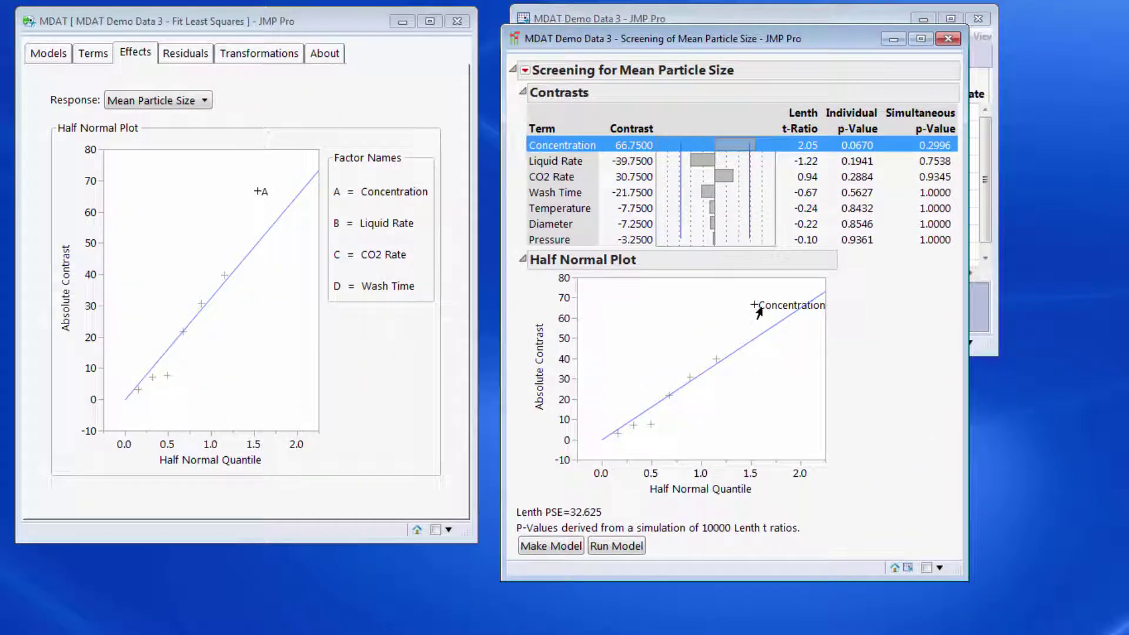
left_click(291, 23)
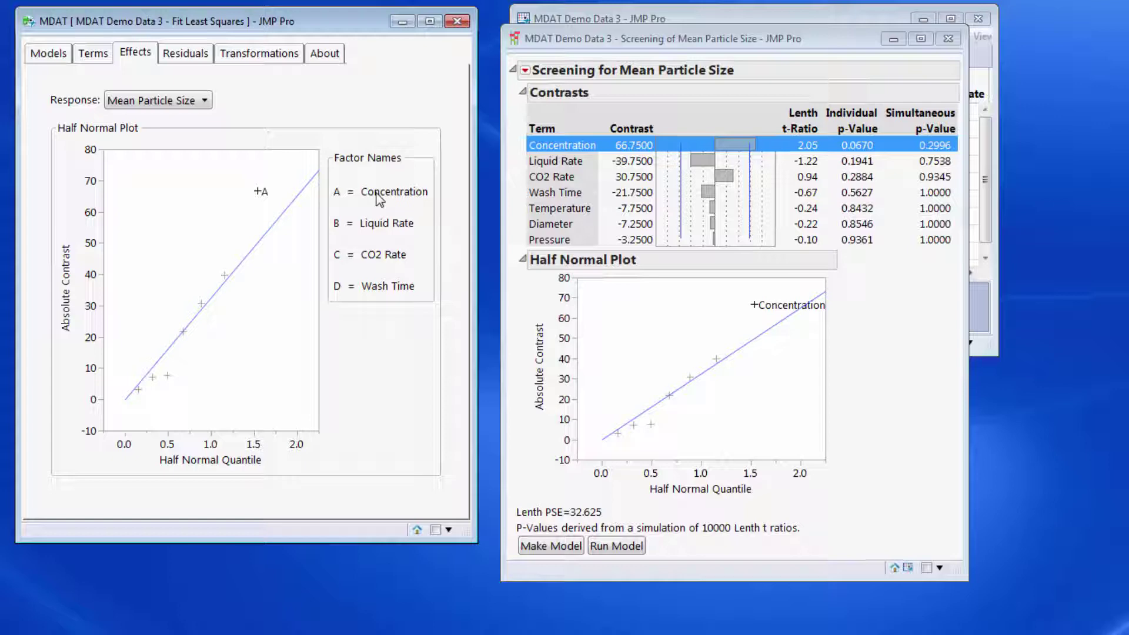
Step: Close the Screening report, view MDAT's residual probability plot, and save the model residuals to the table
left_click(948, 38)
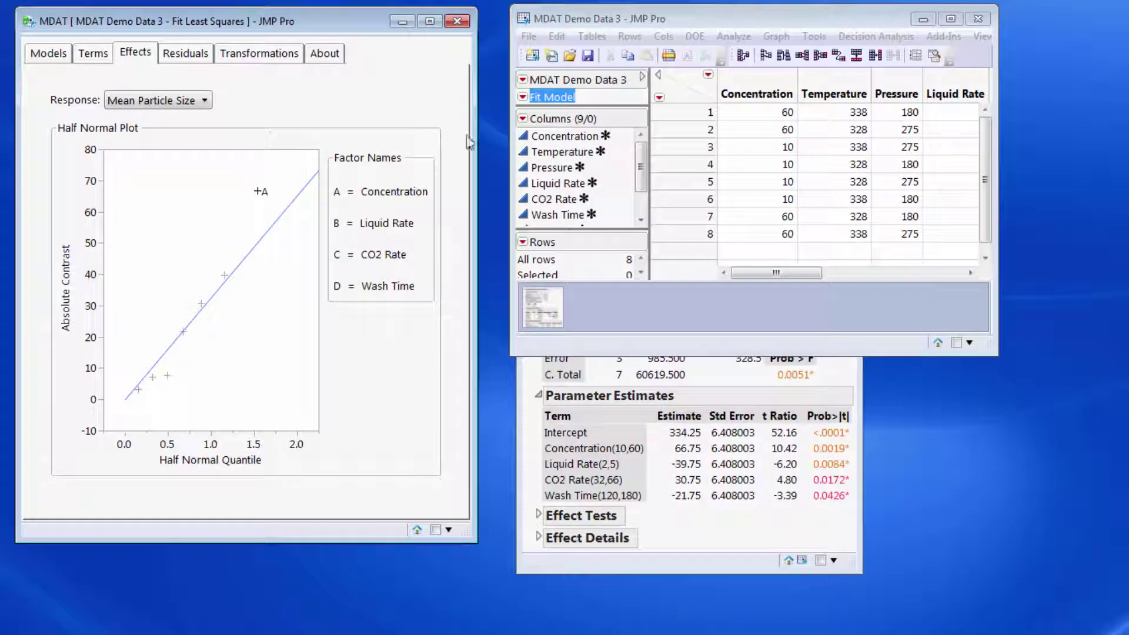
left_click(185, 56)
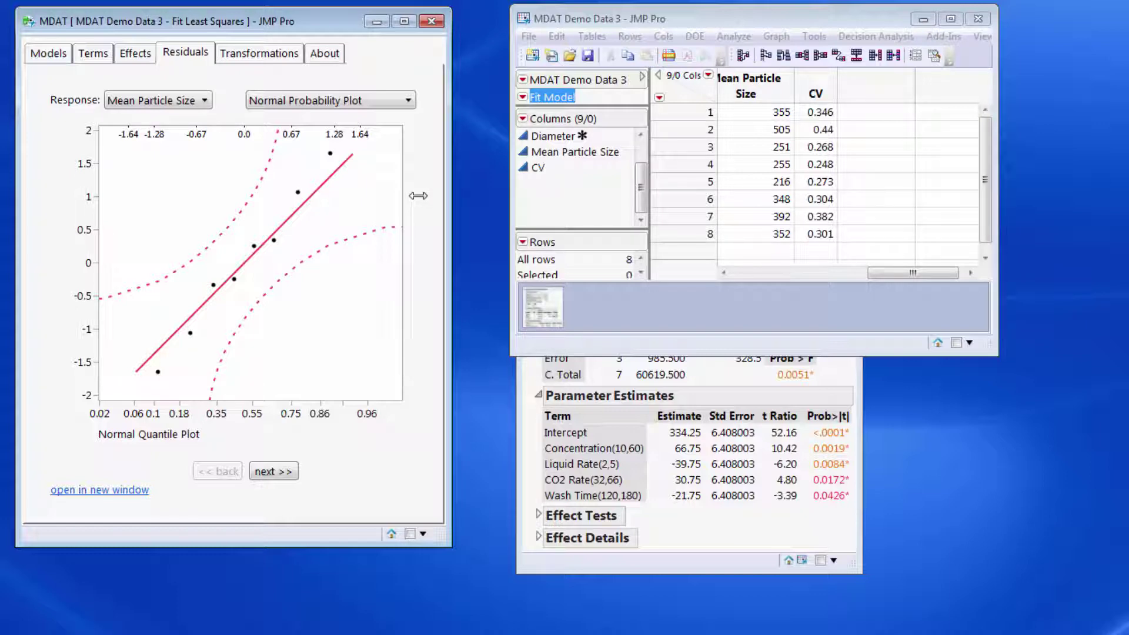
left_click(708, 536)
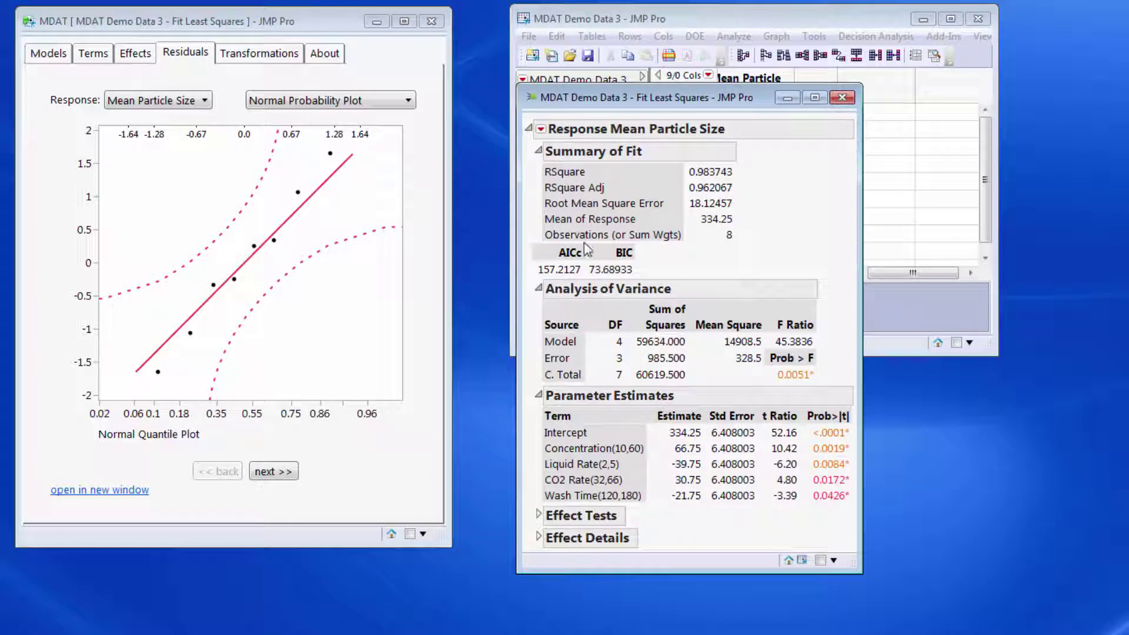
left_click(540, 130)
mouse_move(564, 234)
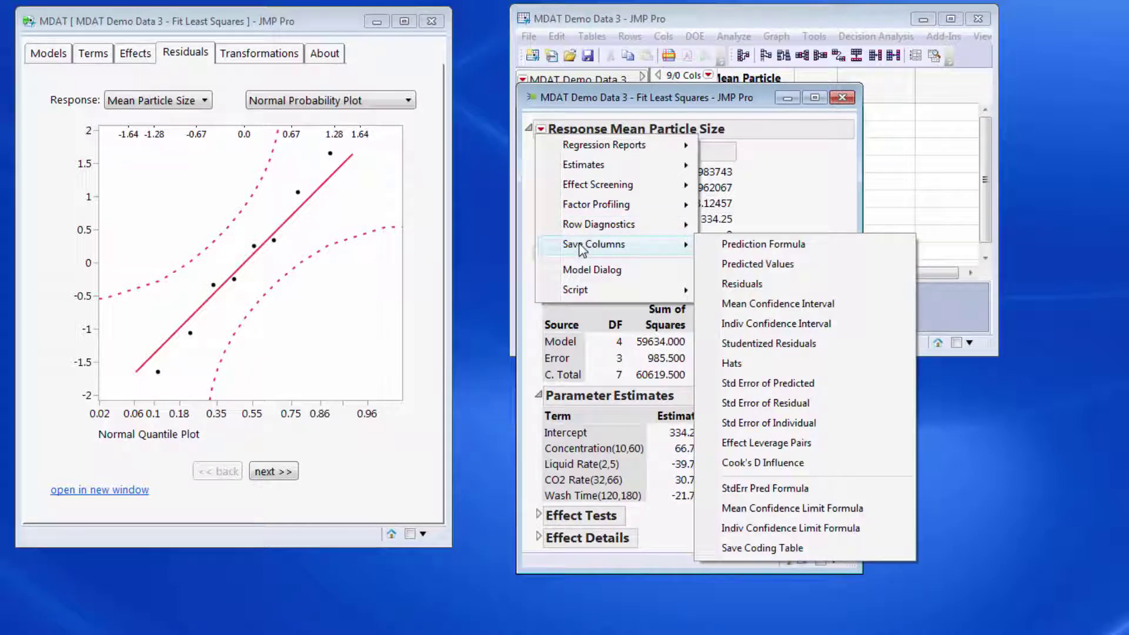
left_click(742, 285)
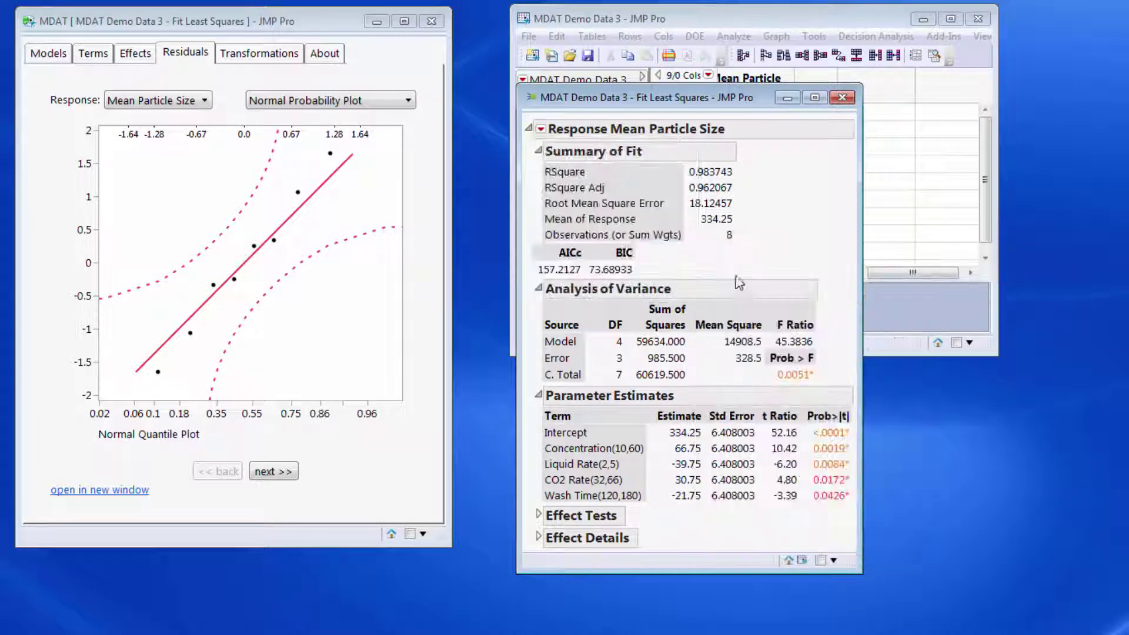
Step: Run a Distribution of Residual Mean Particle Size with a Normal Quantile Plot
left_click(709, 21)
left_click(734, 36)
left_click(734, 36)
left_click(753, 59)
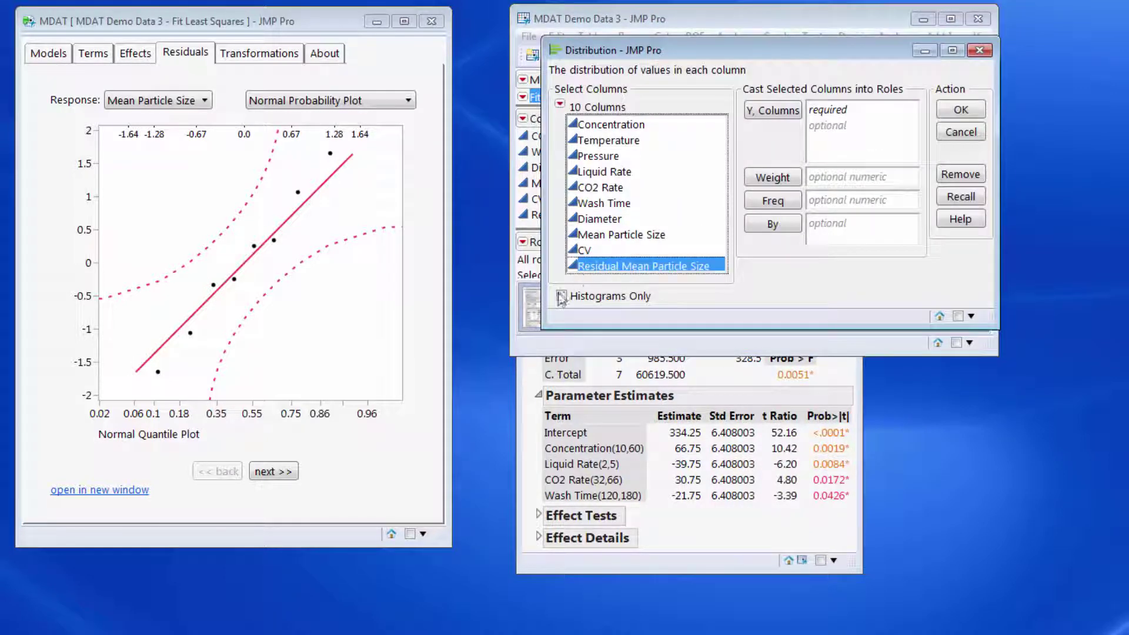
left_click(772, 110)
left_click(961, 109)
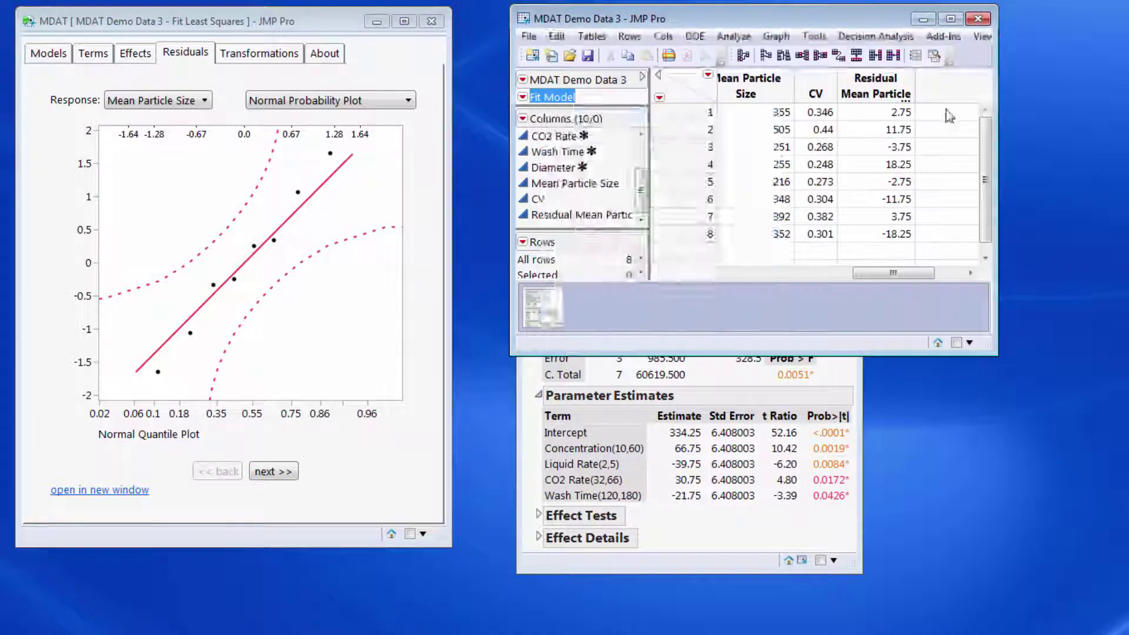
left_click(578, 175)
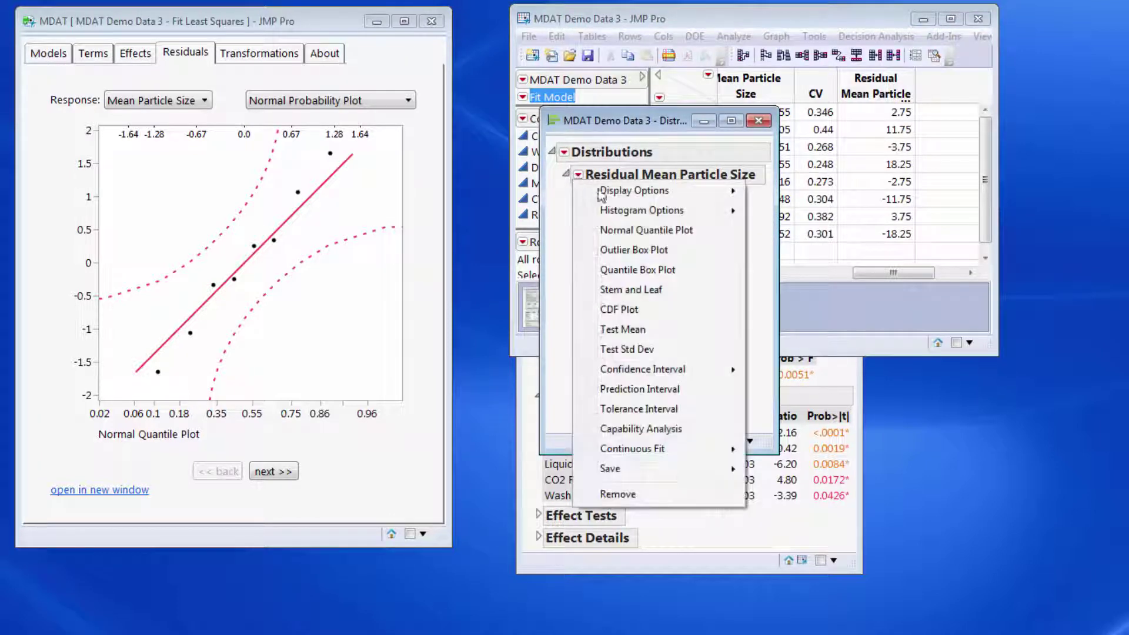
left_click(666, 234)
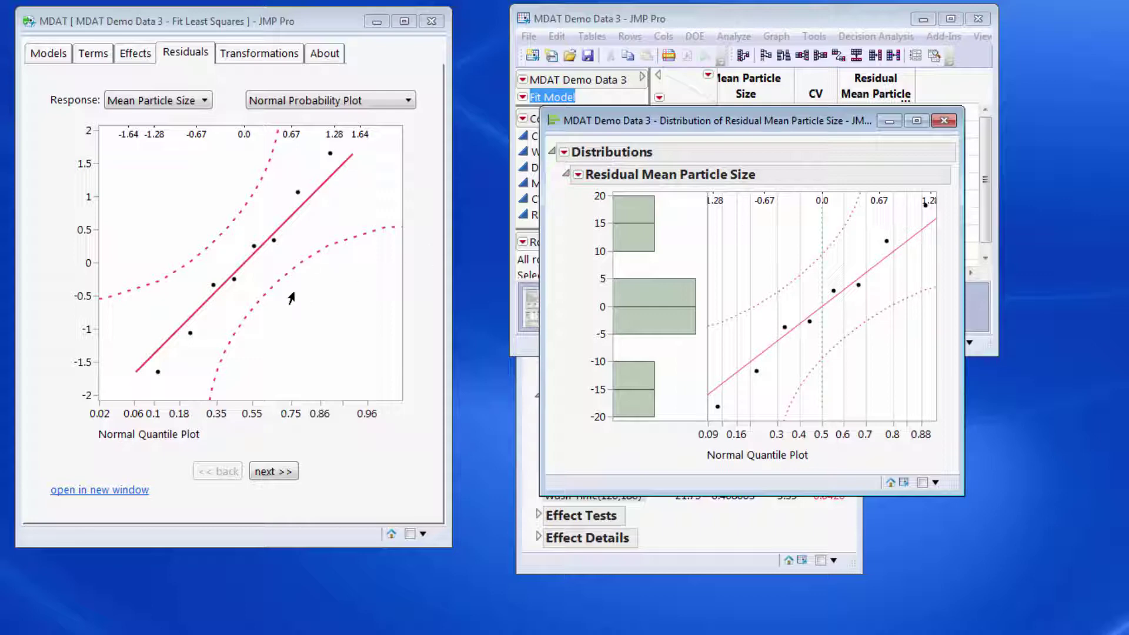
Step: Advance MDAT's residual diagnostics to the residuals-versus-response plot
left_click(330, 101)
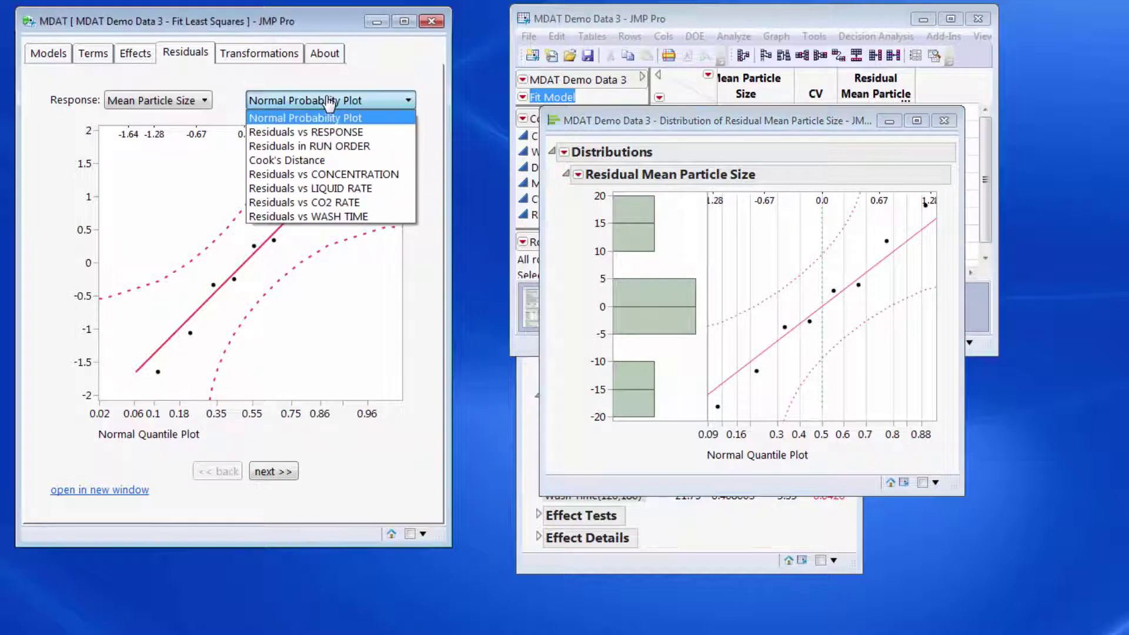
left_click(360, 117)
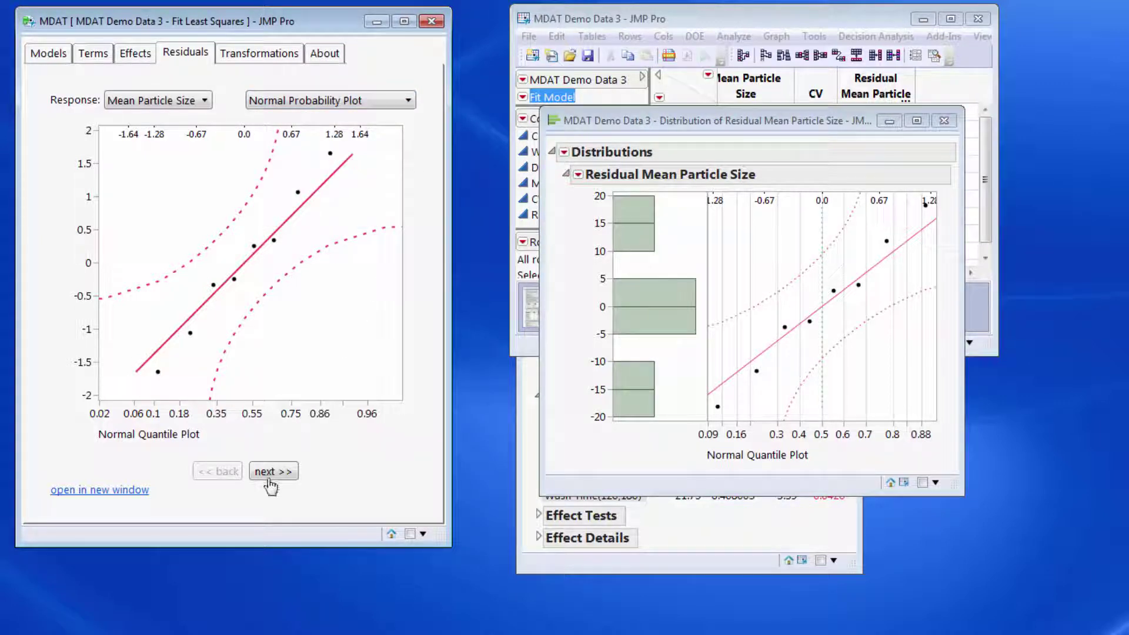
left_click(271, 472)
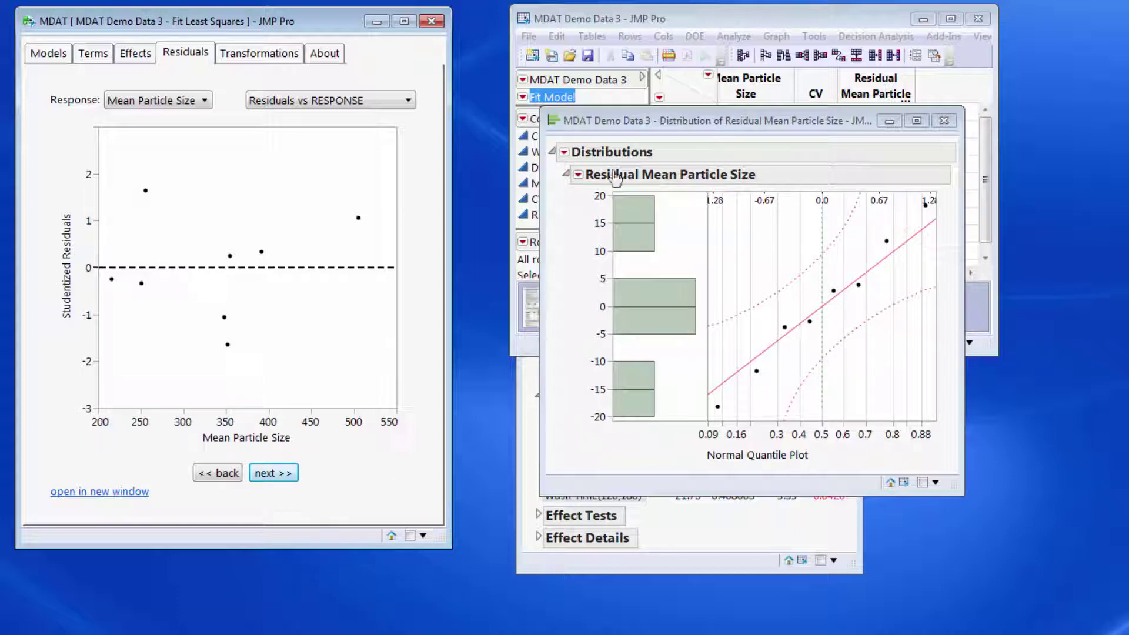
Step: Save studentized residuals from the Mean Particle Size fit to the data table
left_click(738, 533)
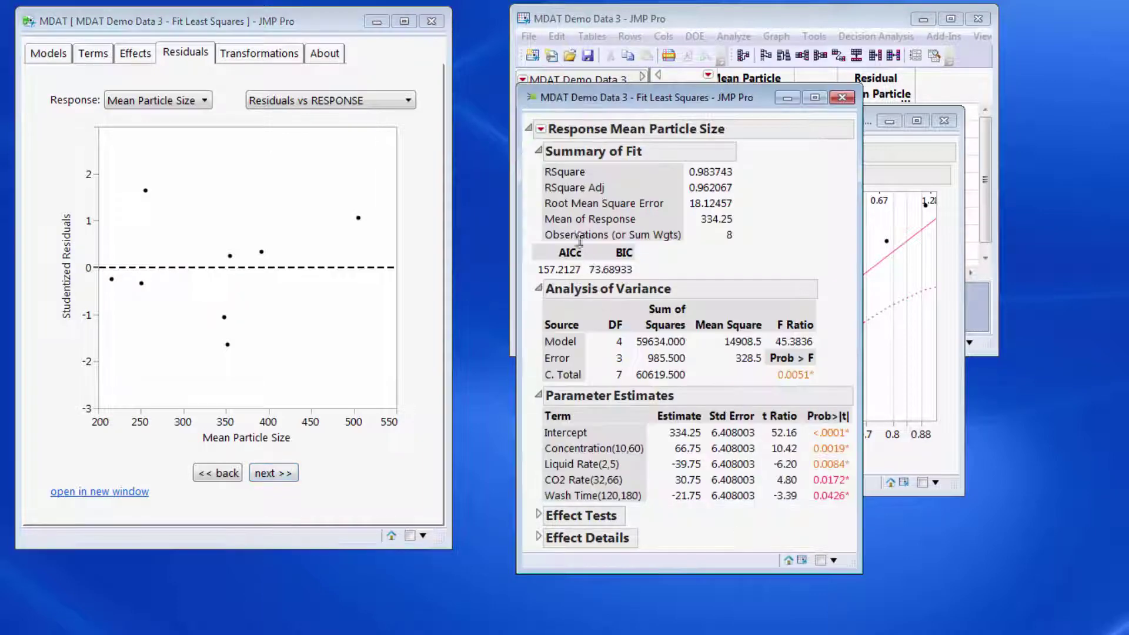
left_click(541, 130)
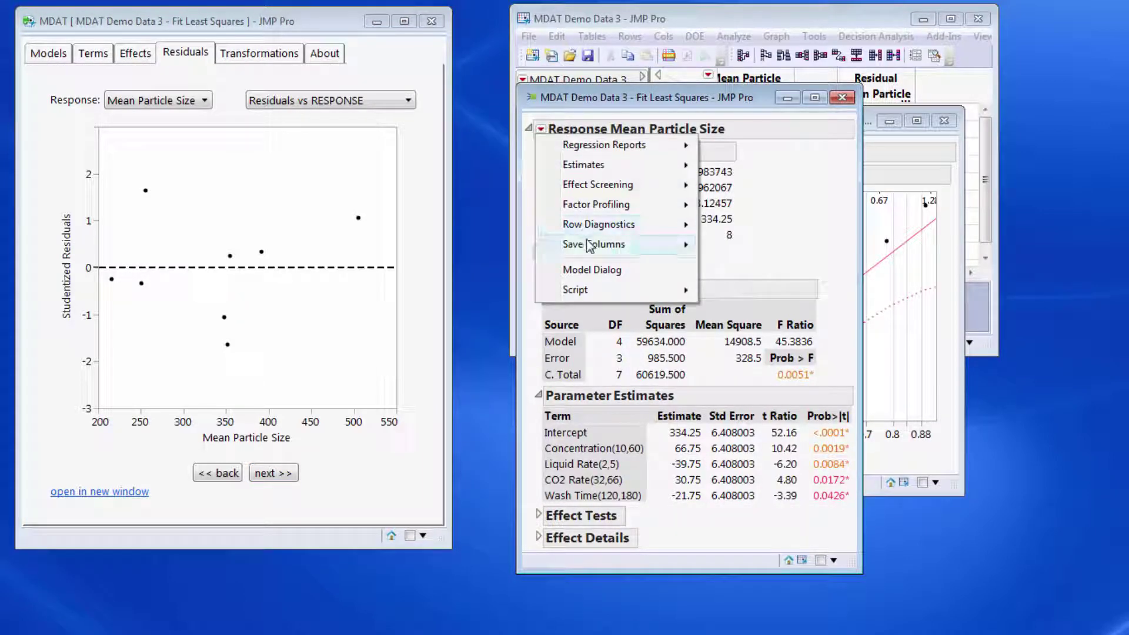
mouse_move(590, 246)
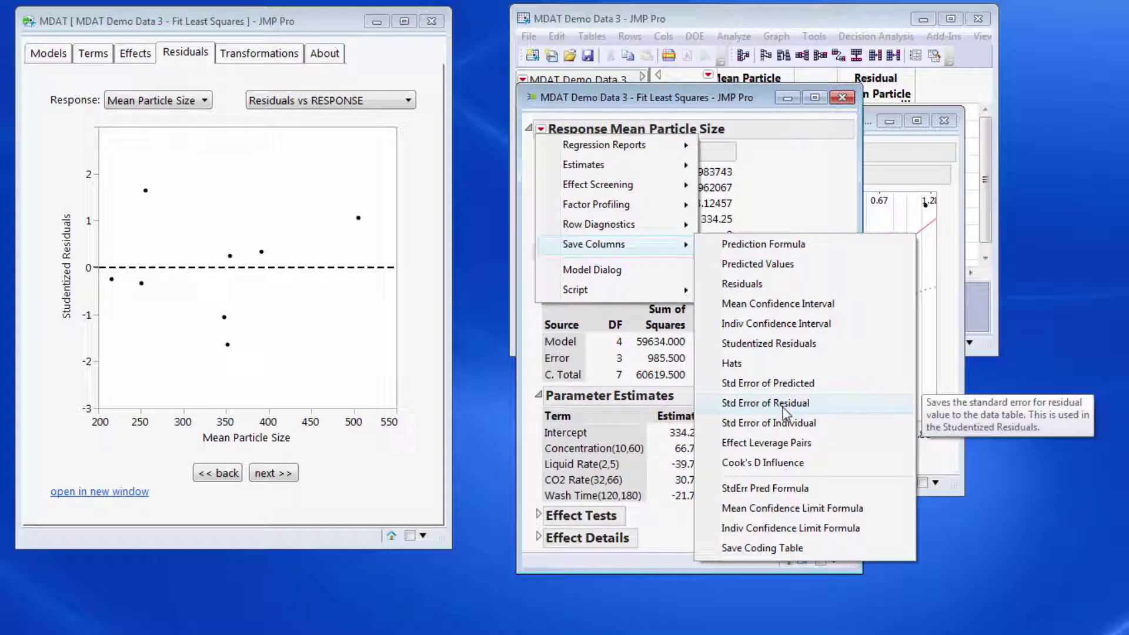
left_click(786, 343)
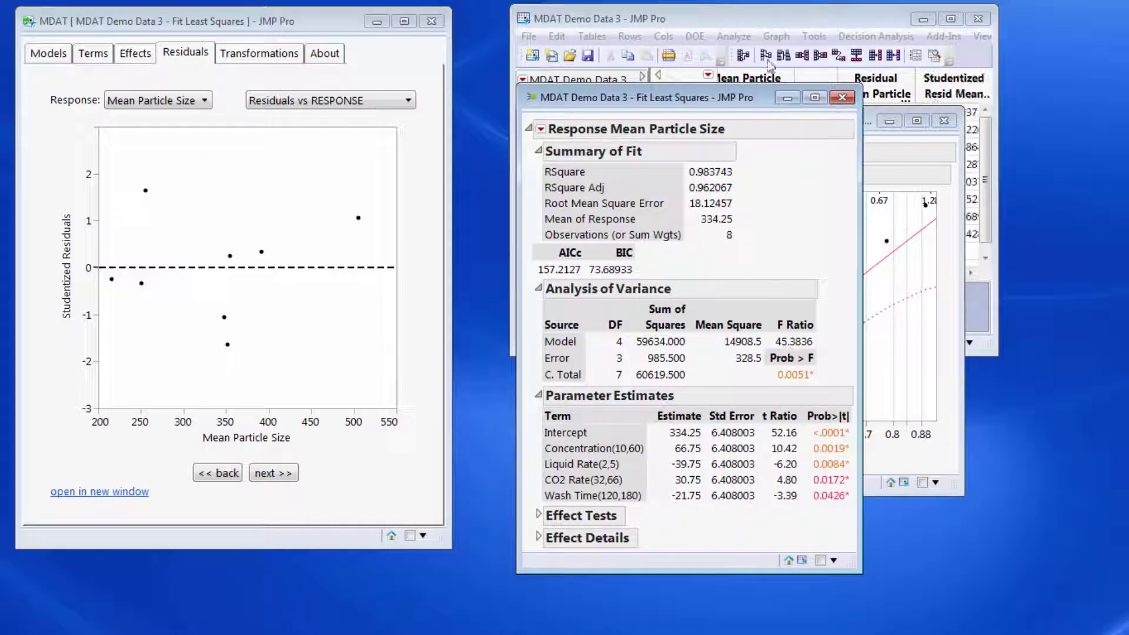
Step: In Graph Builder, plot Studentized Resid against Mean Particle Size as points only, without smoother
left_click(786, 19)
left_click(776, 36)
left_click(810, 73)
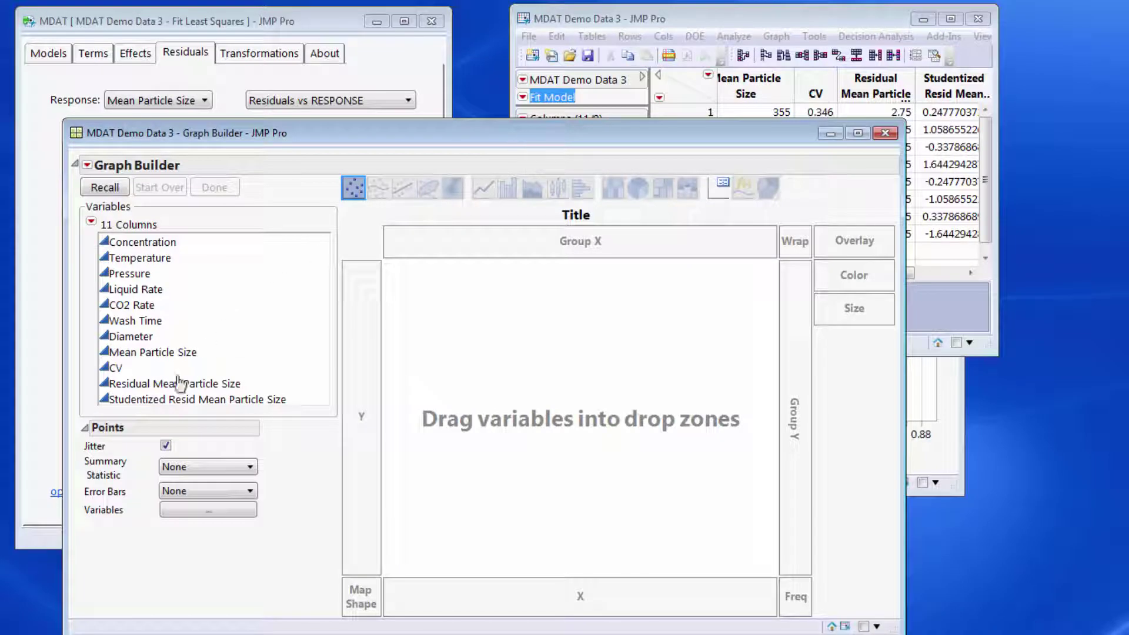
left_click(169, 399)
left_click_drag(282, 400, 361, 416)
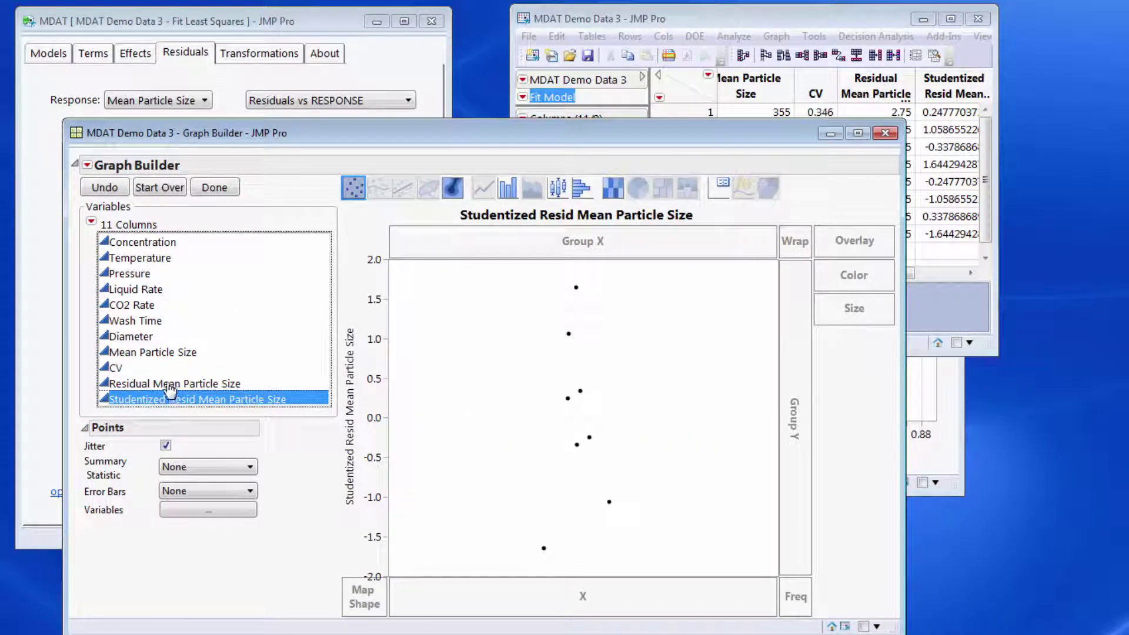
left_click(152, 352)
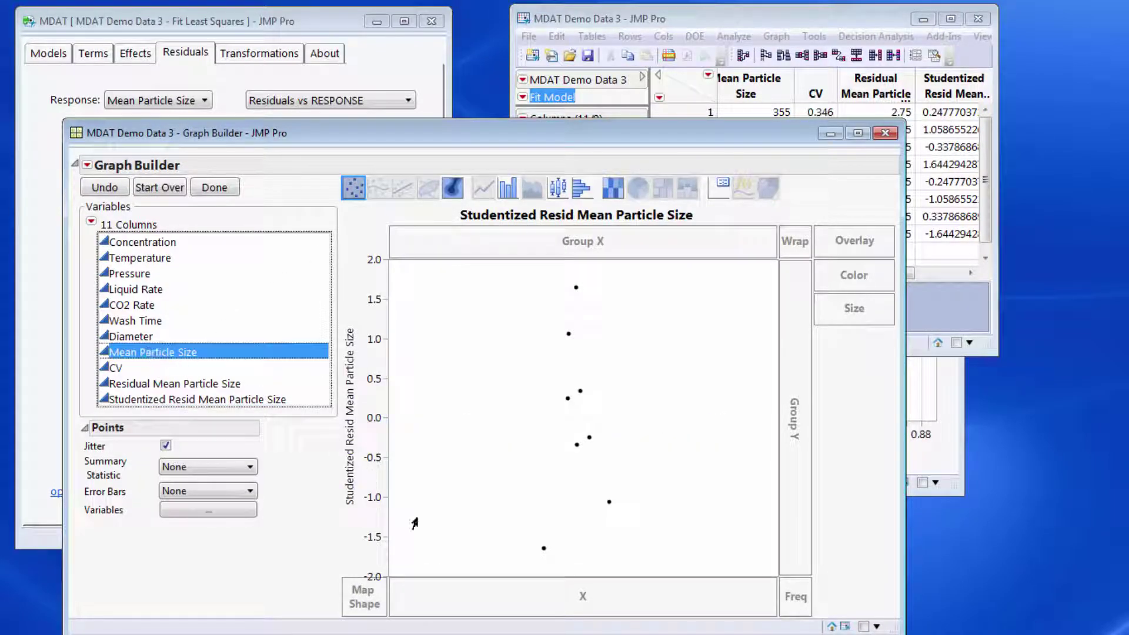
left_click_drag(593, 600, 593, 599)
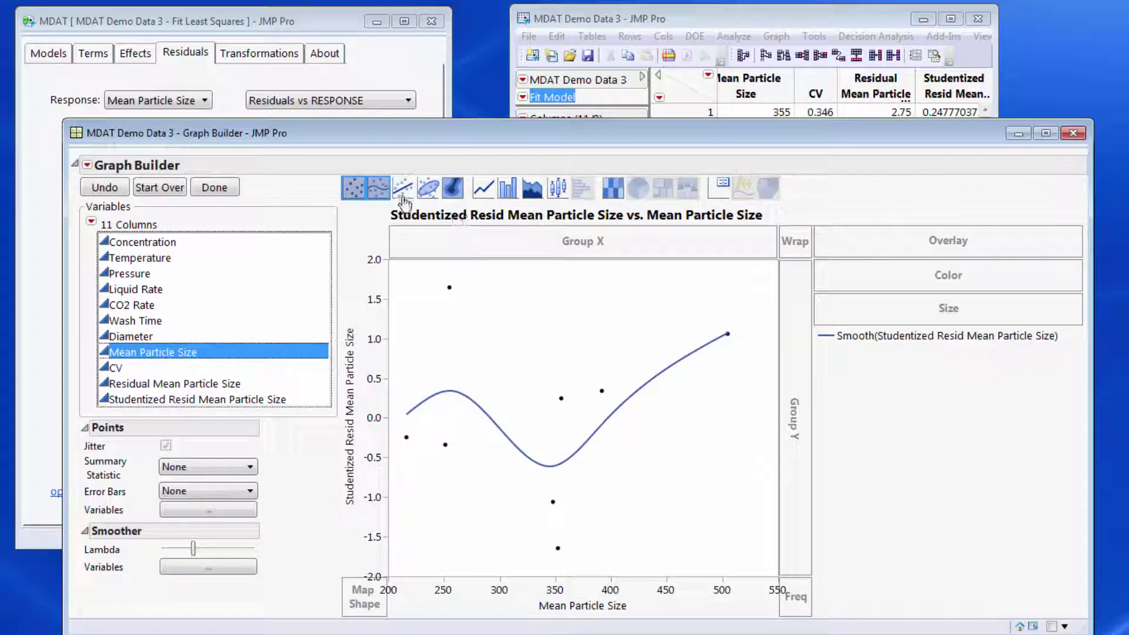
left_click(379, 188)
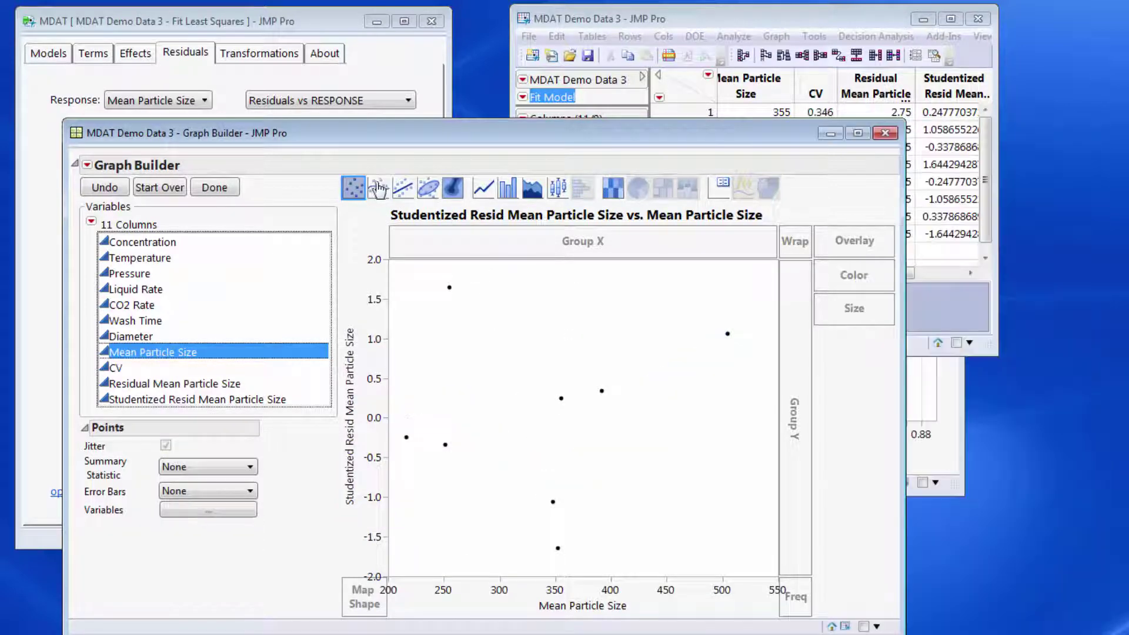
left_click(215, 187)
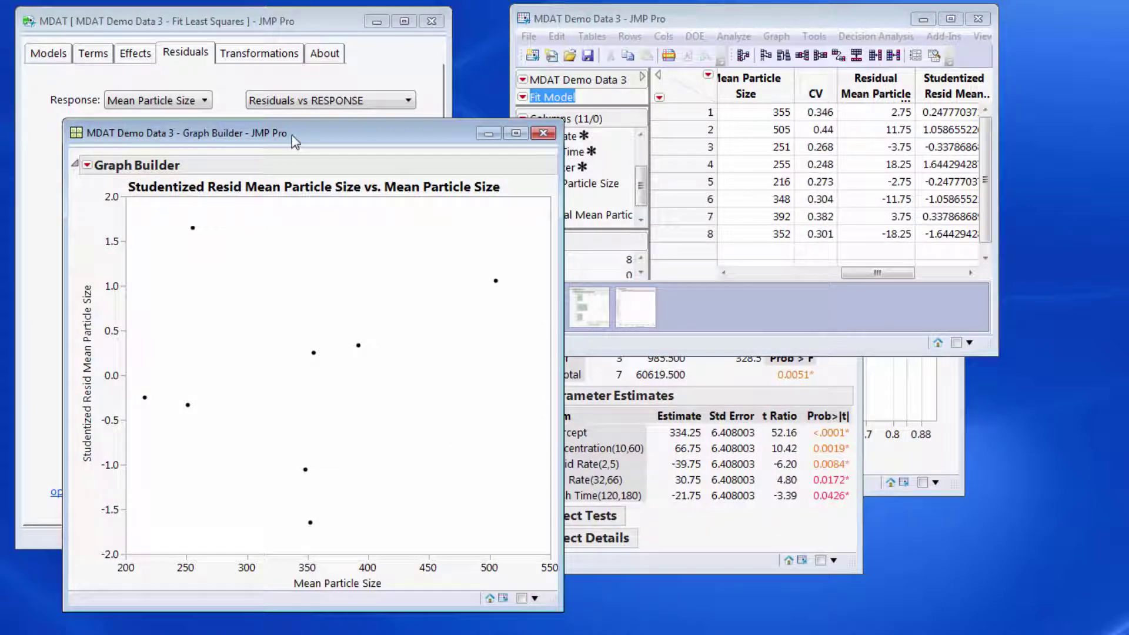
left_click_drag(292, 135, 728, 57)
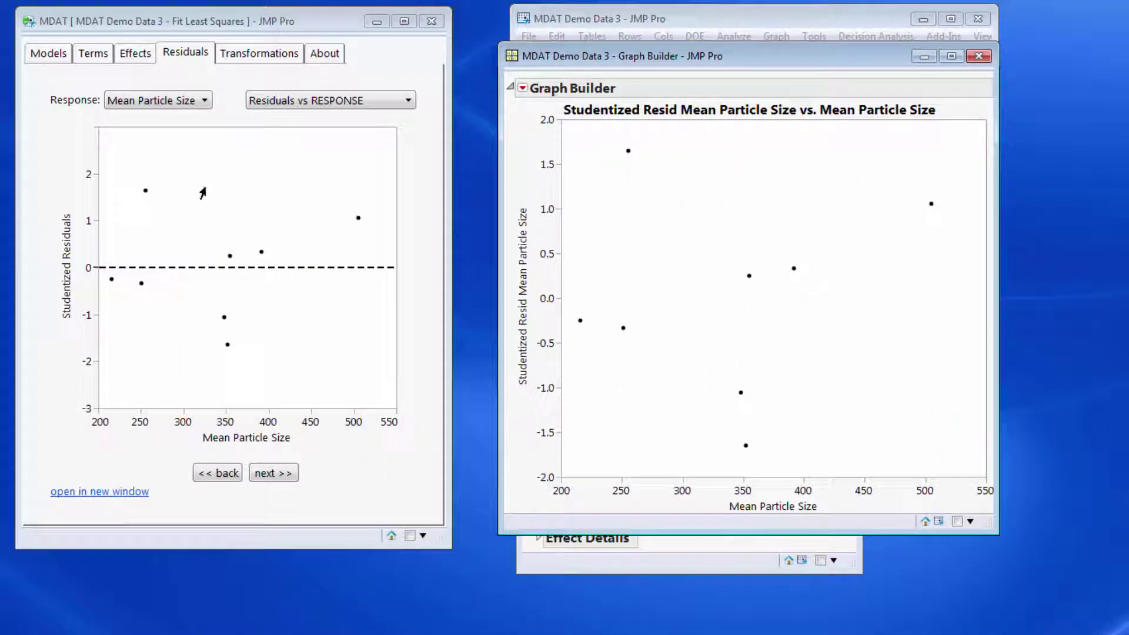
Step: Add a reference line at 0 to the studentized residual plot's vertical axis via Axis Settings
right_click(558, 285)
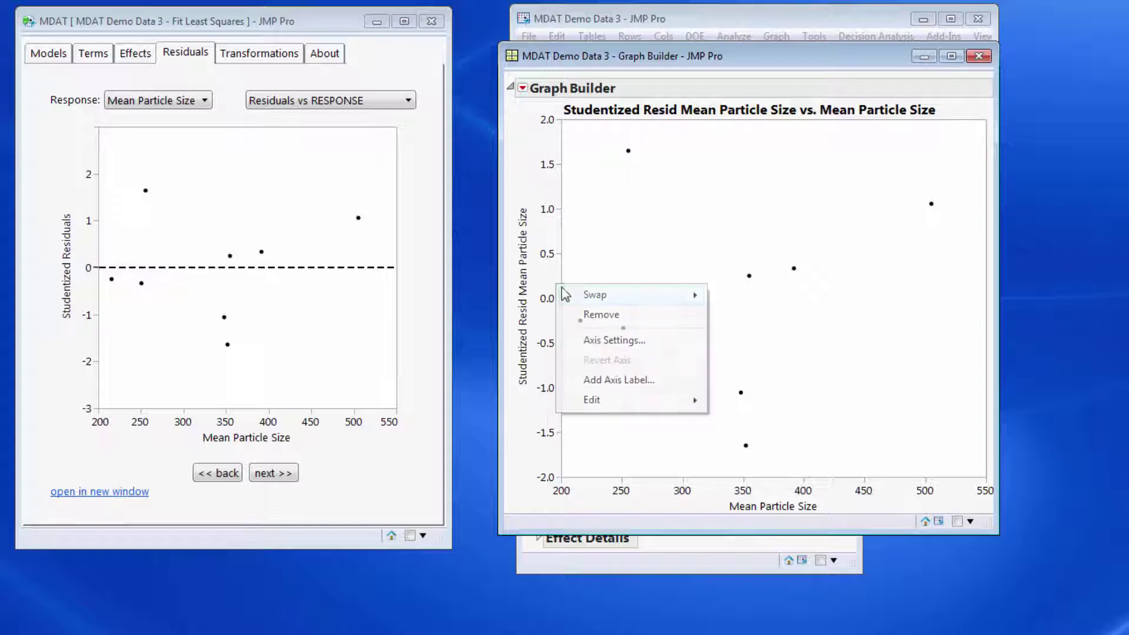
left_click(615, 340)
left_click(789, 392)
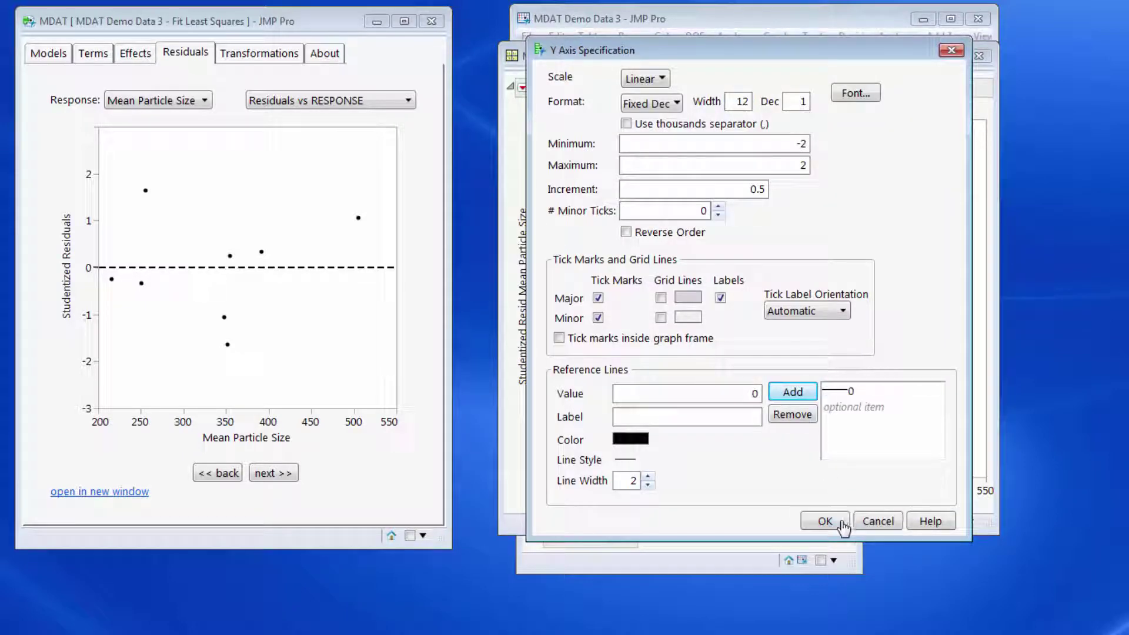
left_click(823, 521)
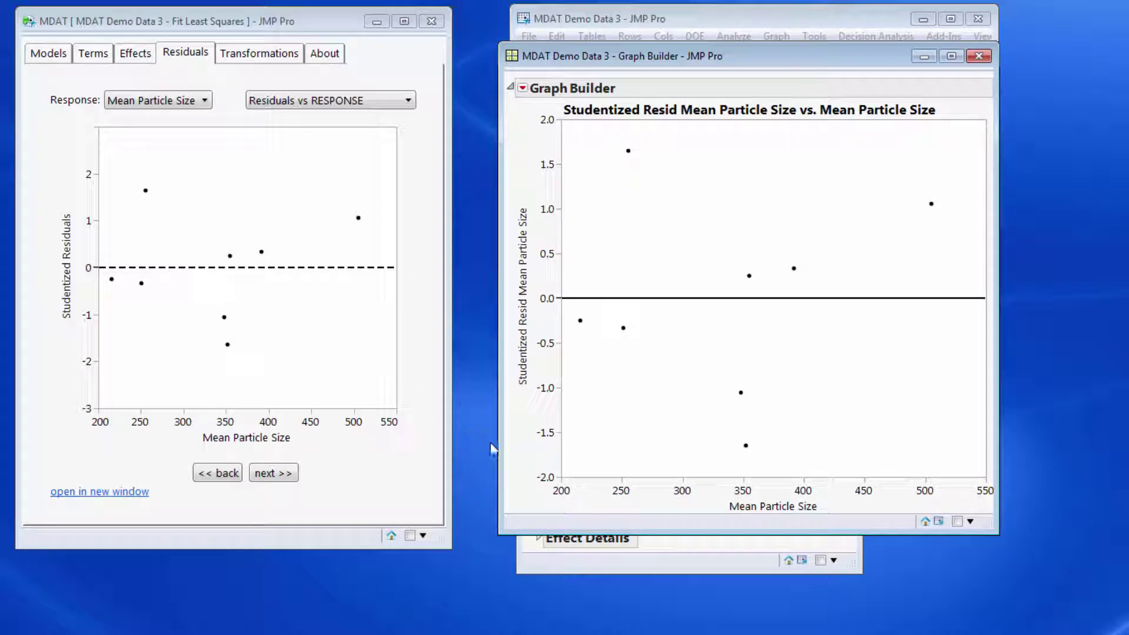
left_click(88, 394)
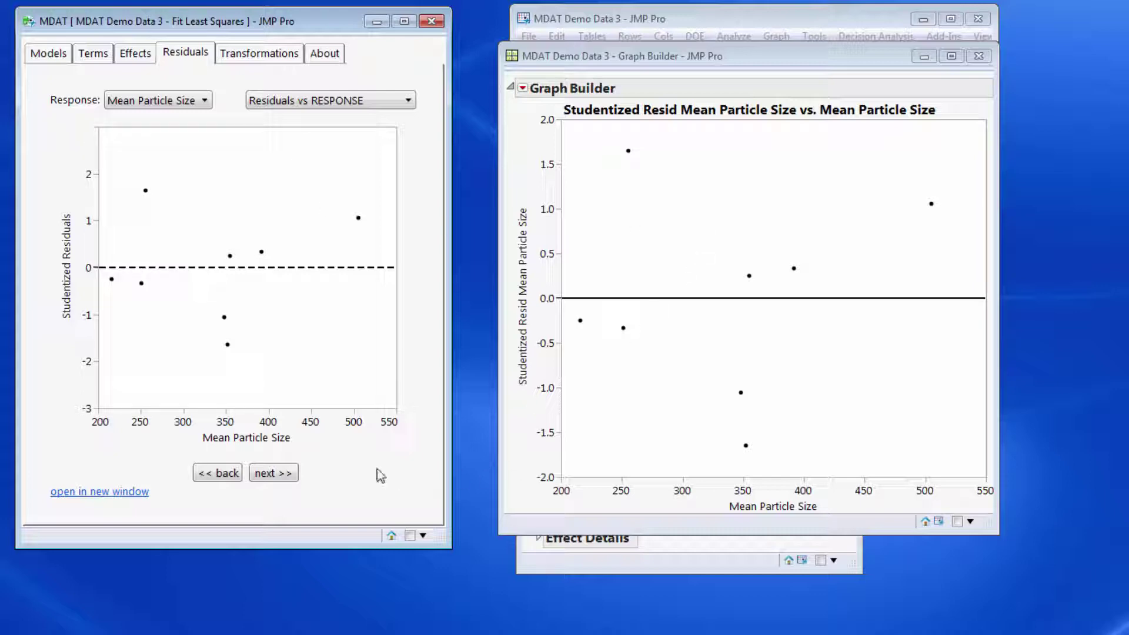
Step: Show MDAT's residuals-in-run-order plot and set studentized residuals as Y in an Overlay Plot
left_click(274, 477)
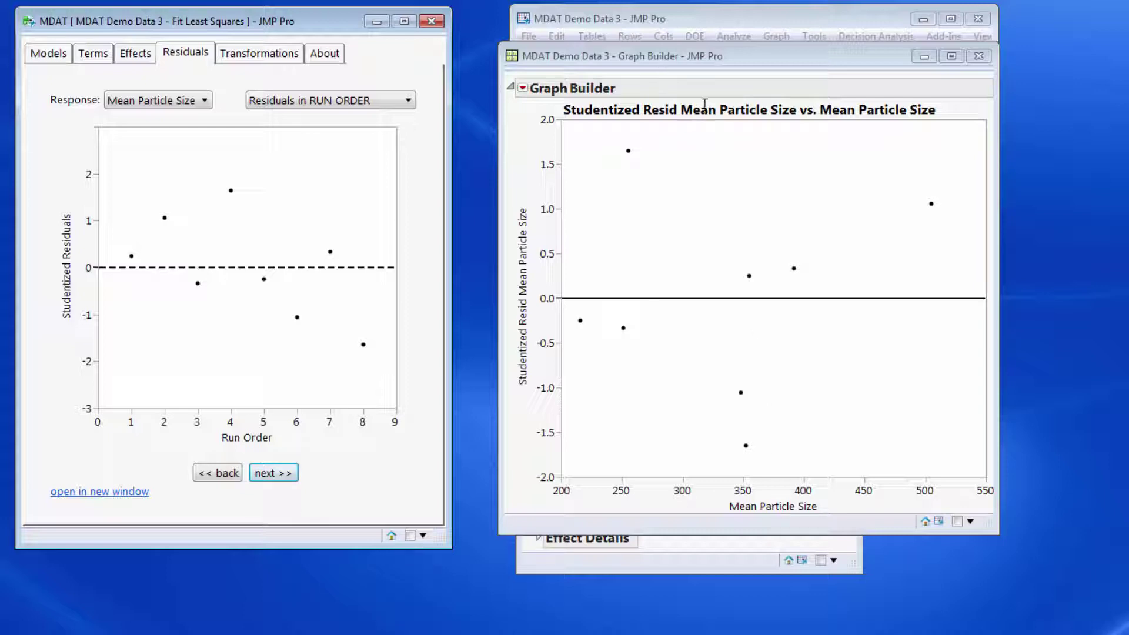
left_click(733, 36)
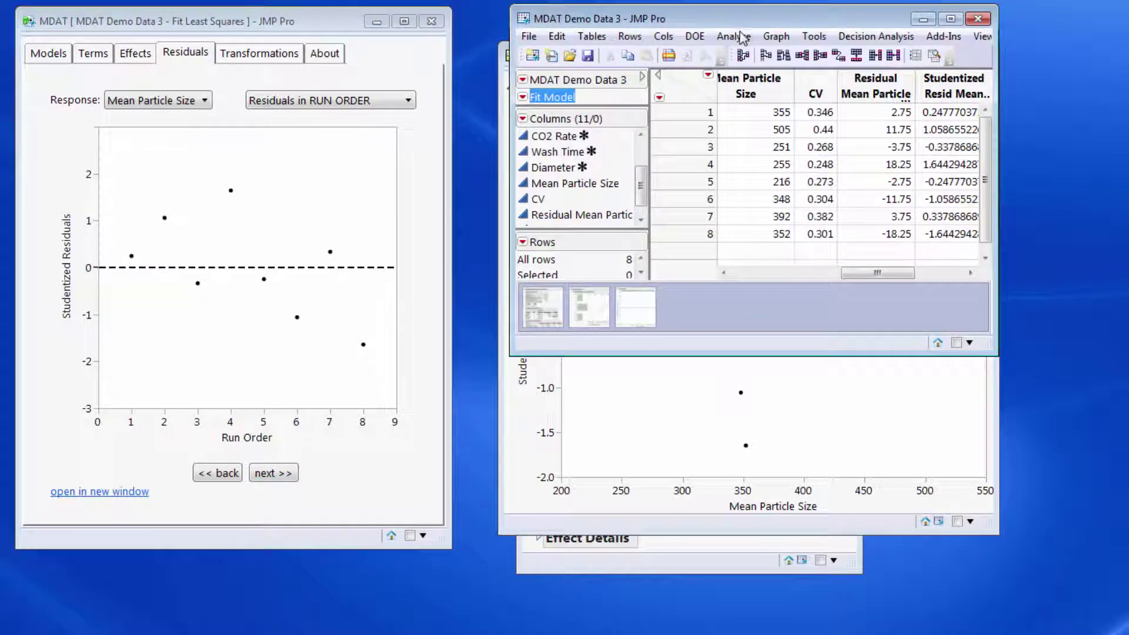
mouse_move(776, 36)
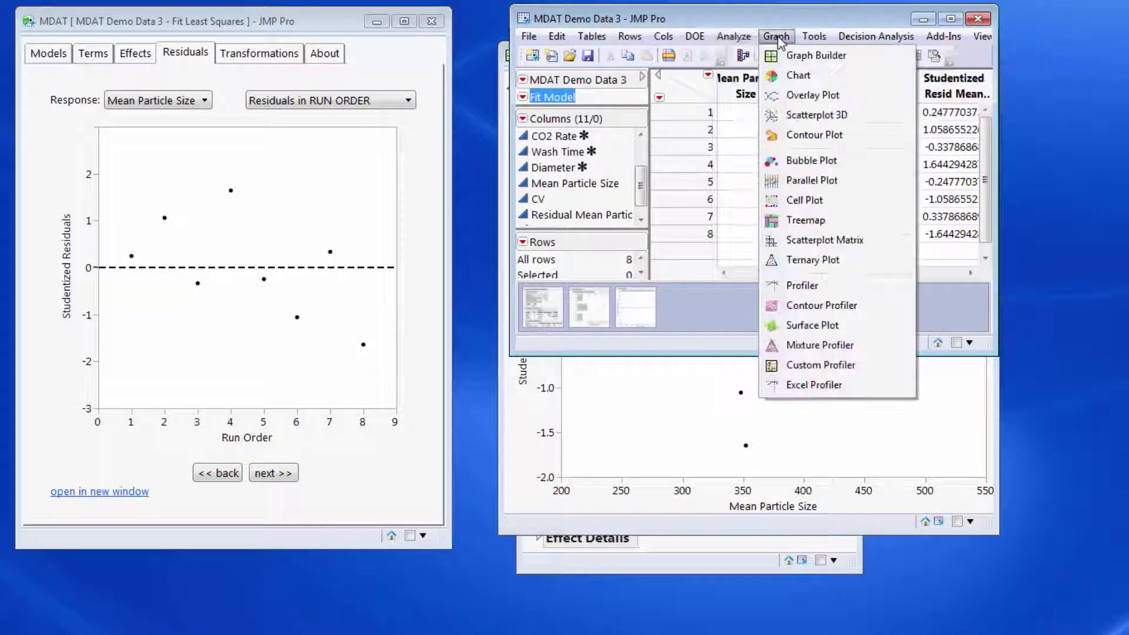
left_click(810, 95)
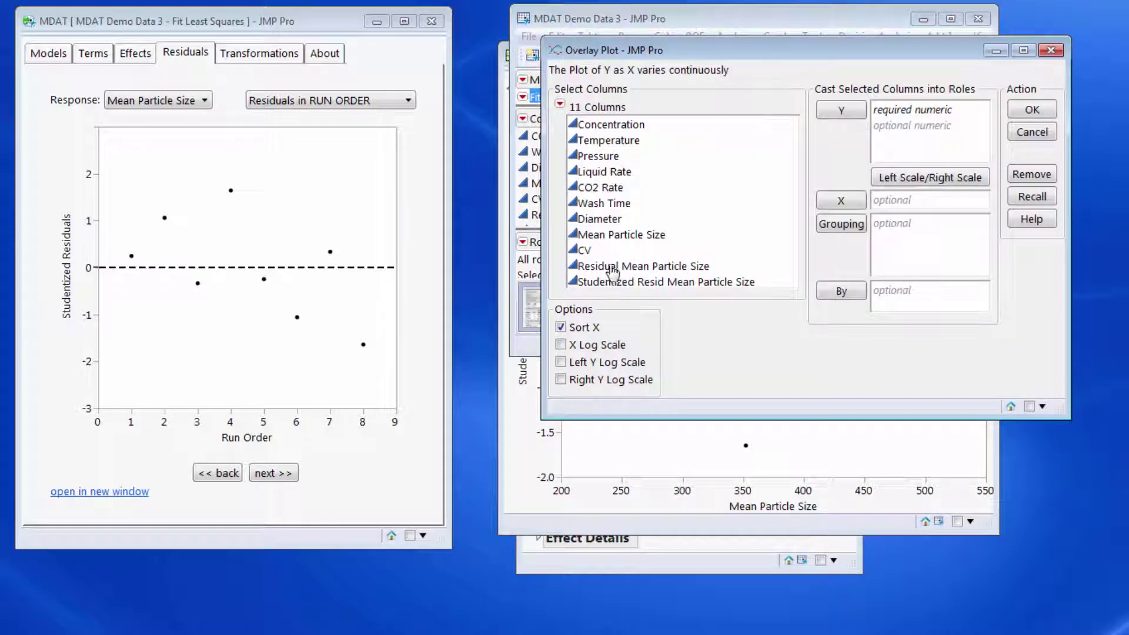
left_click(626, 283)
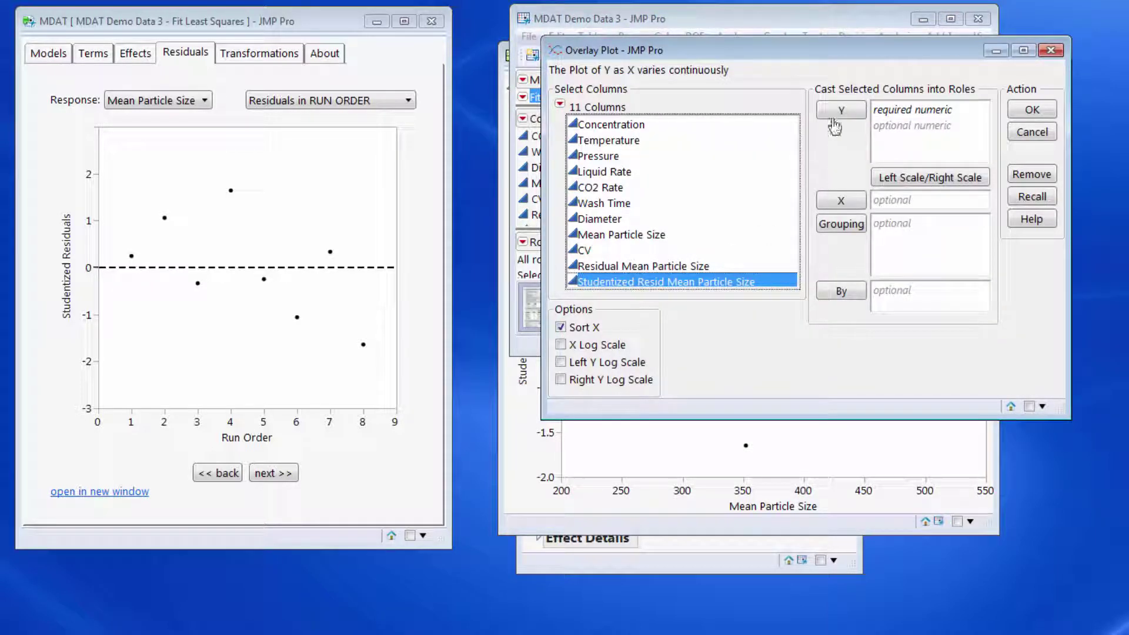
left_click(841, 110)
Step: Create and then close the studentized residual overlay, advancing MDAT to Cook's Distance
left_click(1031, 110)
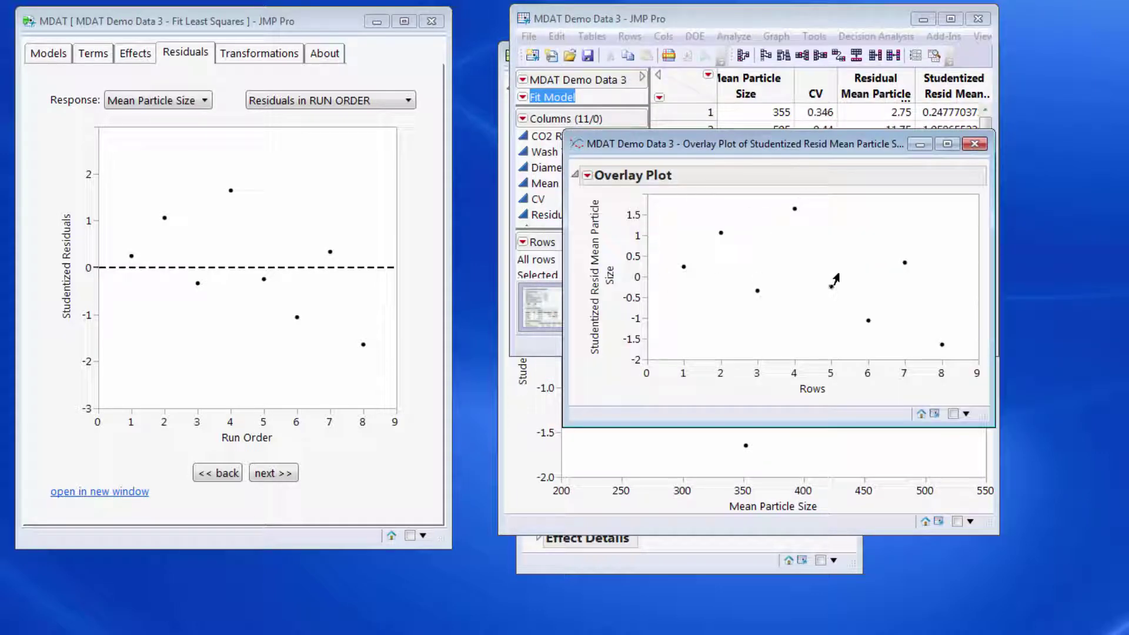
left_click(974, 144)
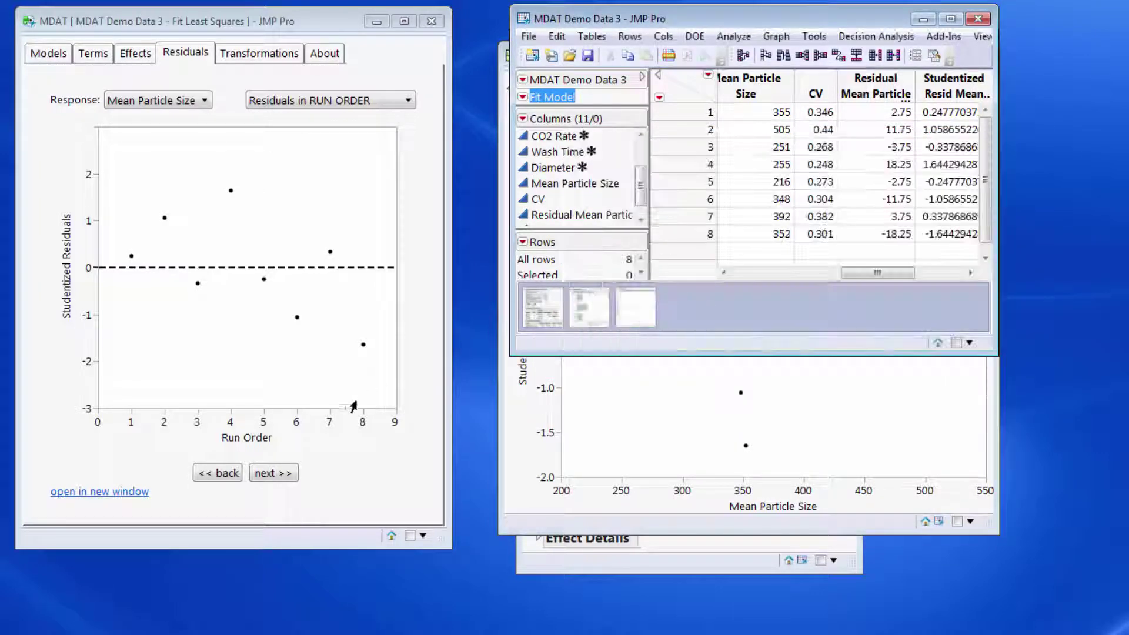
left_click(264, 474)
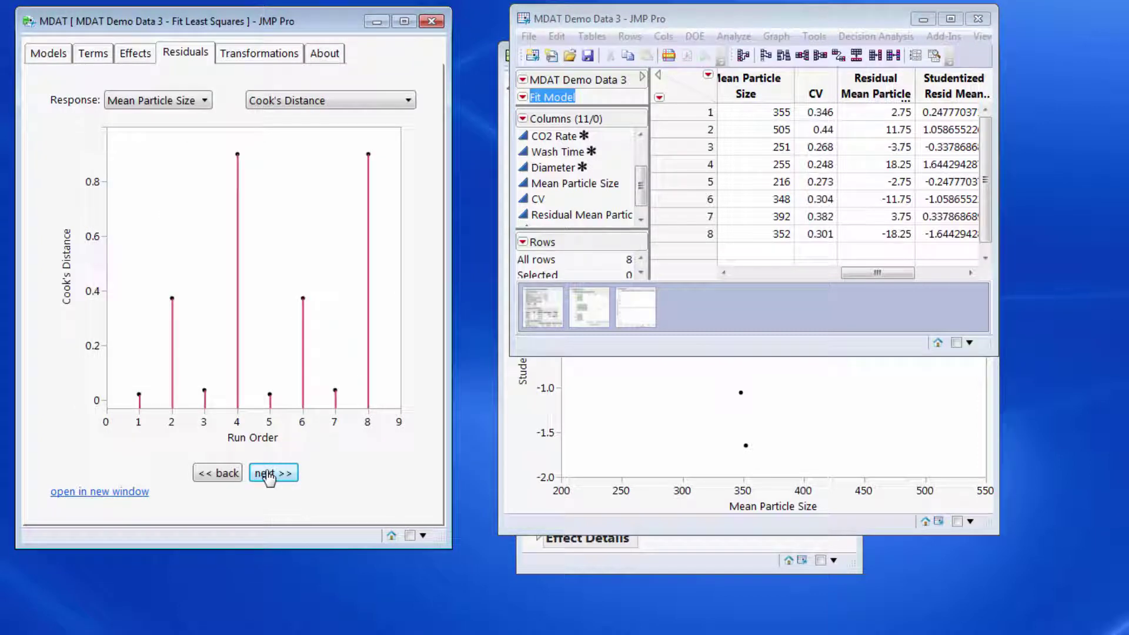
Step: Show MDAT's residuals versus Concentration and put Concentration on the Graph Builder X axis
left_click(268, 474)
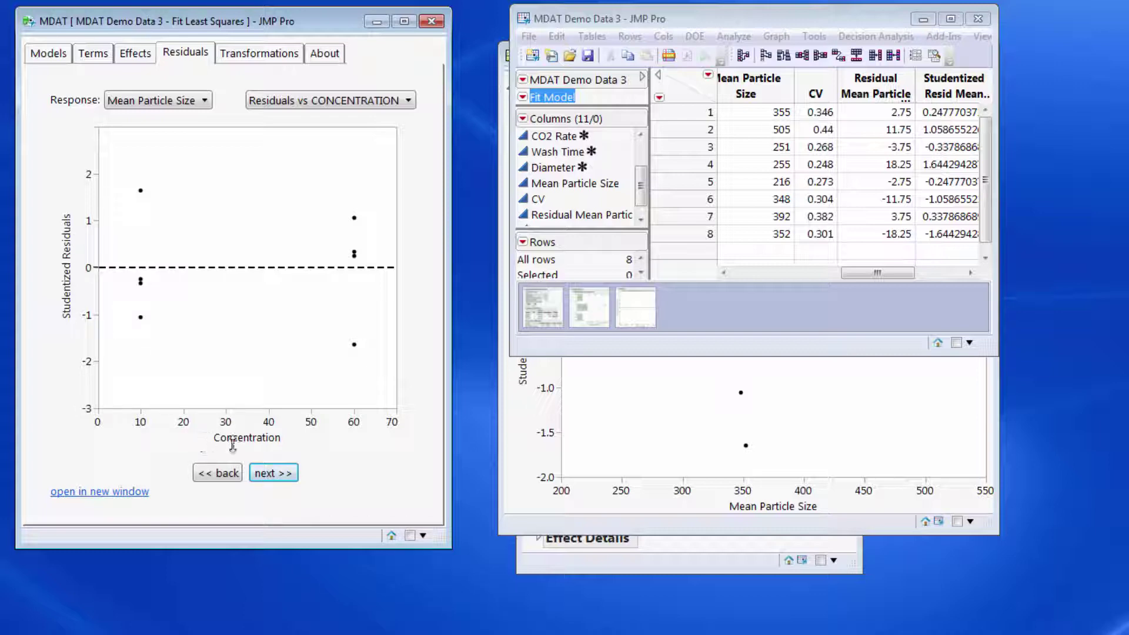
left_click(522, 435)
left_click(522, 87)
left_click(571, 114)
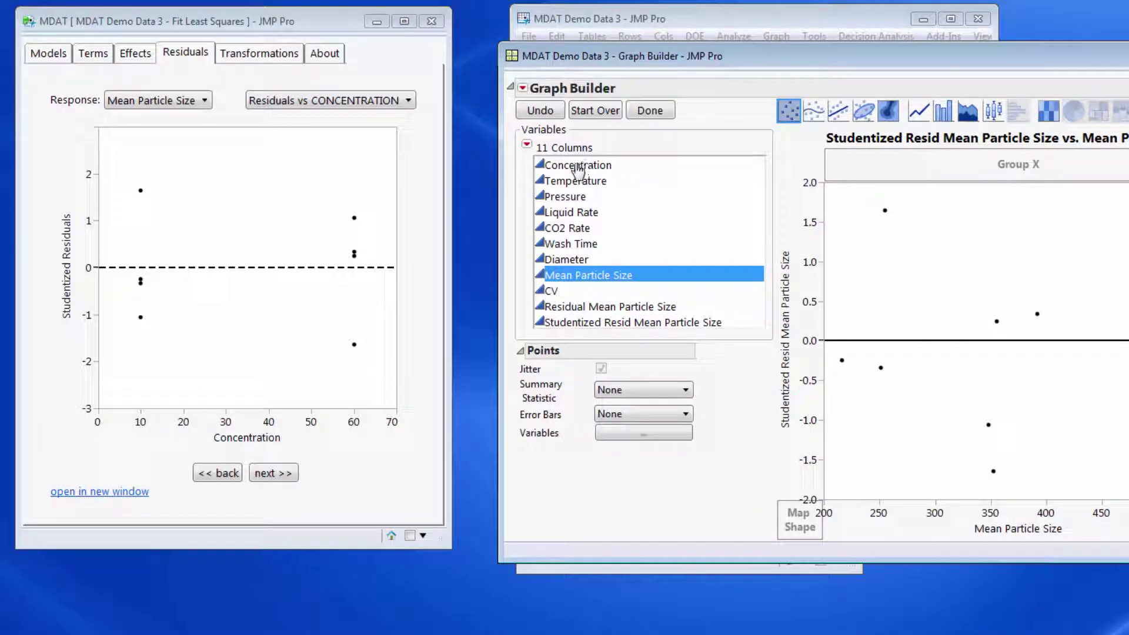
left_click(576, 167)
left_click_drag(575, 169, 907, 524)
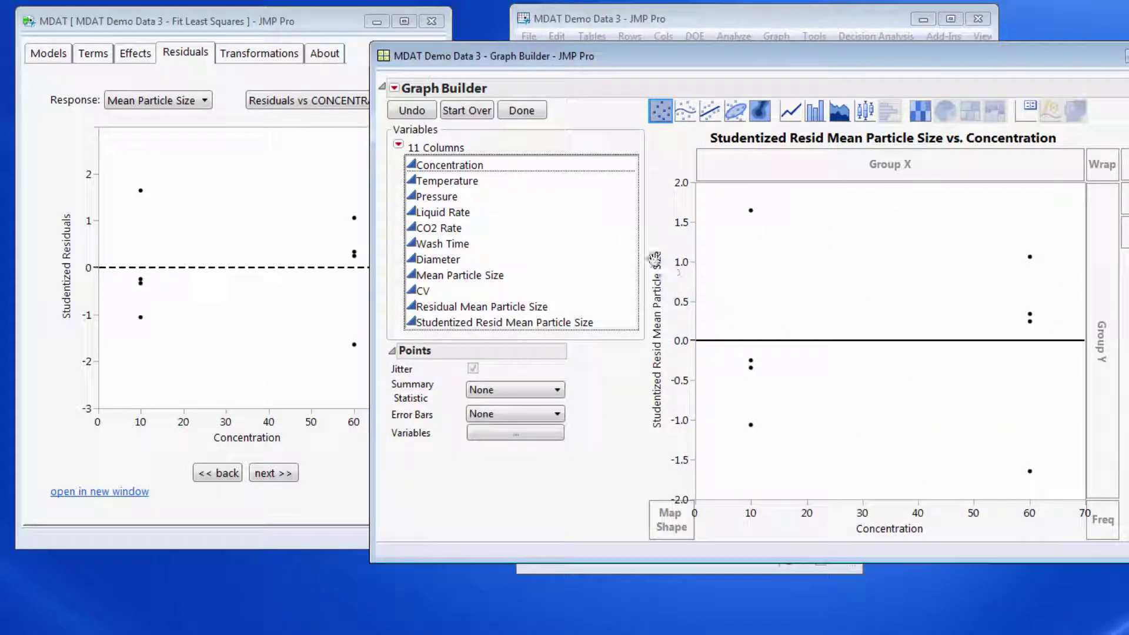
Step: Try Temperature on the x axis, then switch MDAT's residual plot back to Cook's Distance
left_click(449, 182)
left_click_drag(449, 181, 493, 245)
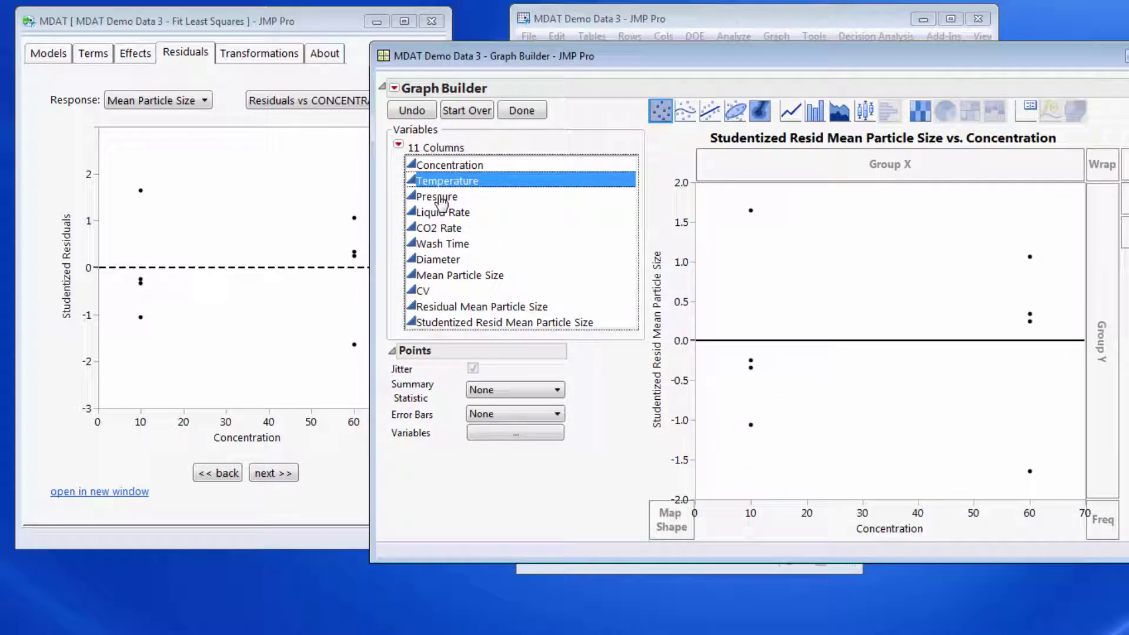
left_click(287, 21)
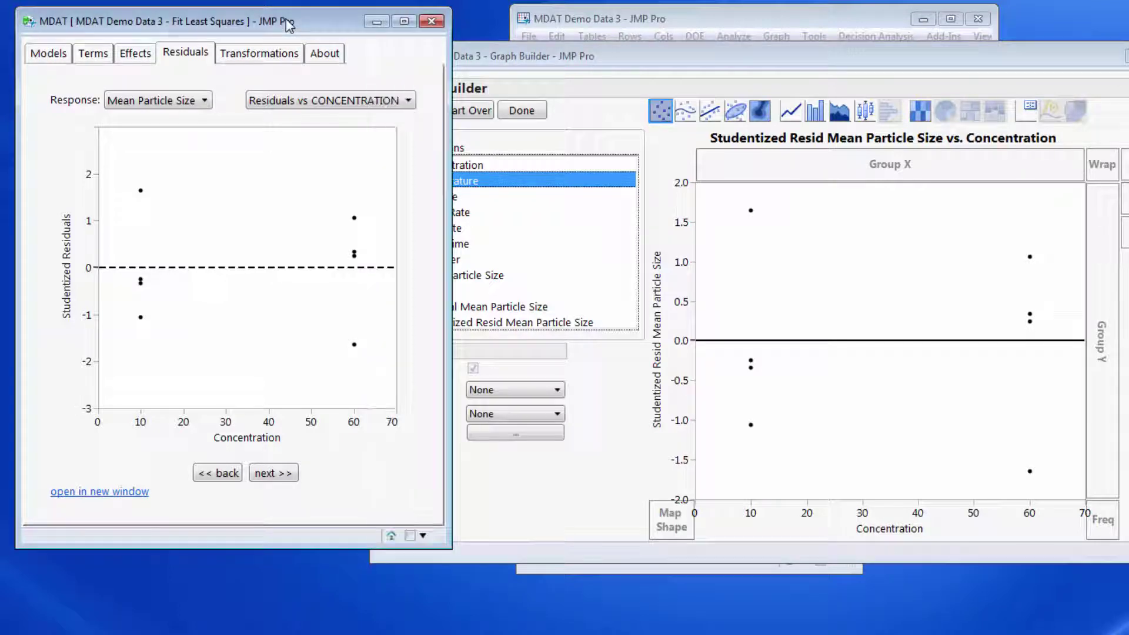
left_click(336, 102)
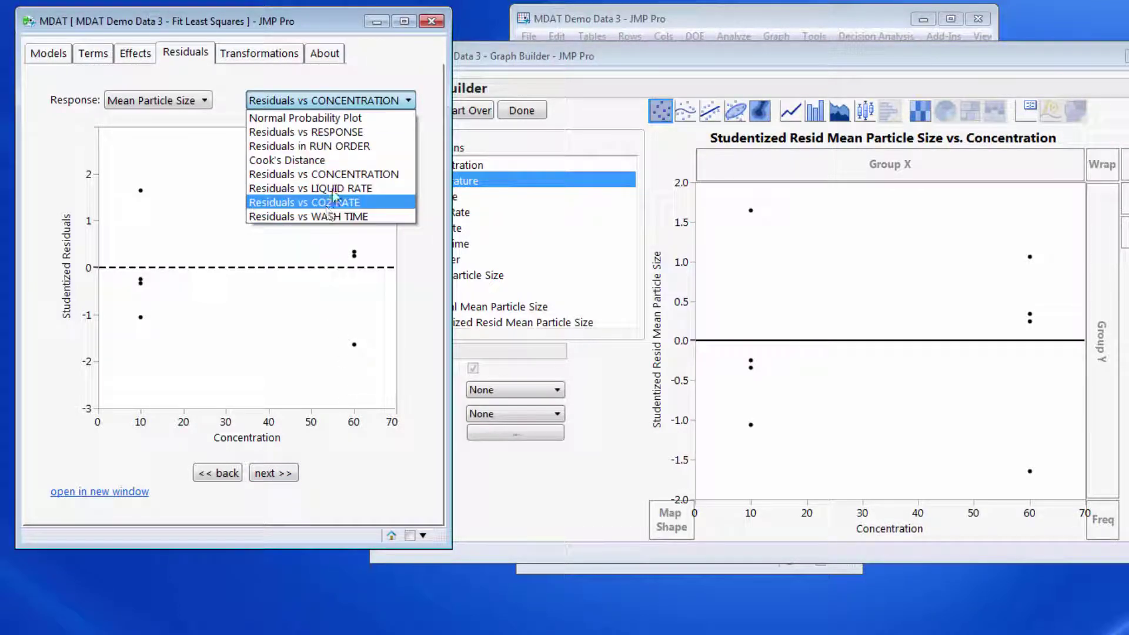
left_click(297, 161)
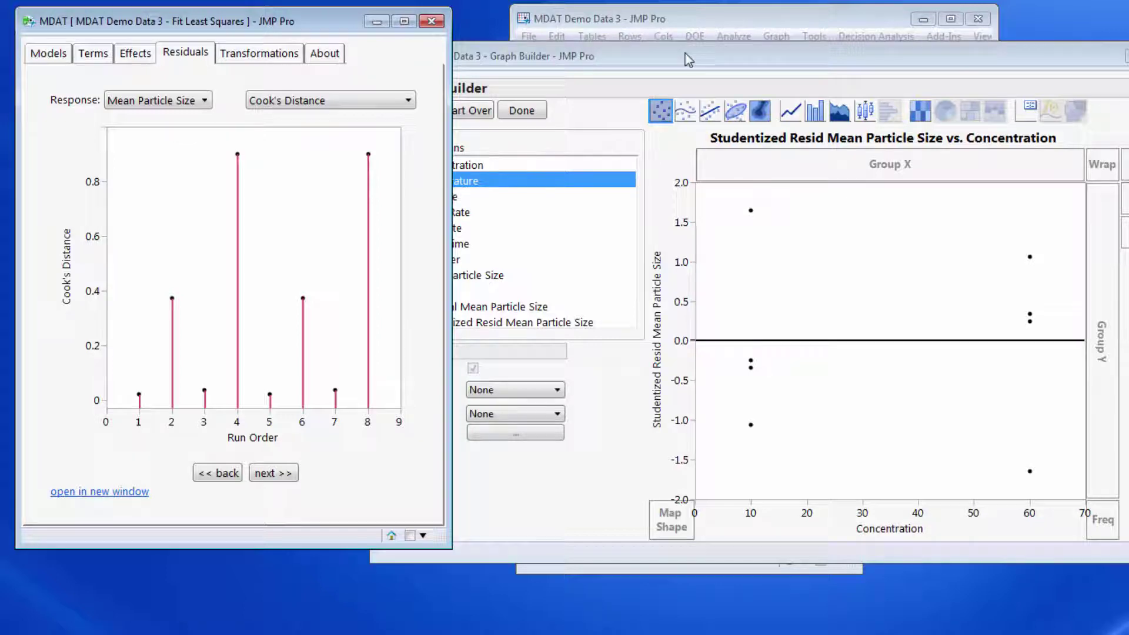
Step: Close the residual graph and save Cook's D Influence as a column from the Mean Particle Size fit
left_click_drag(685, 53, 782, 155)
key("ctrl+w")
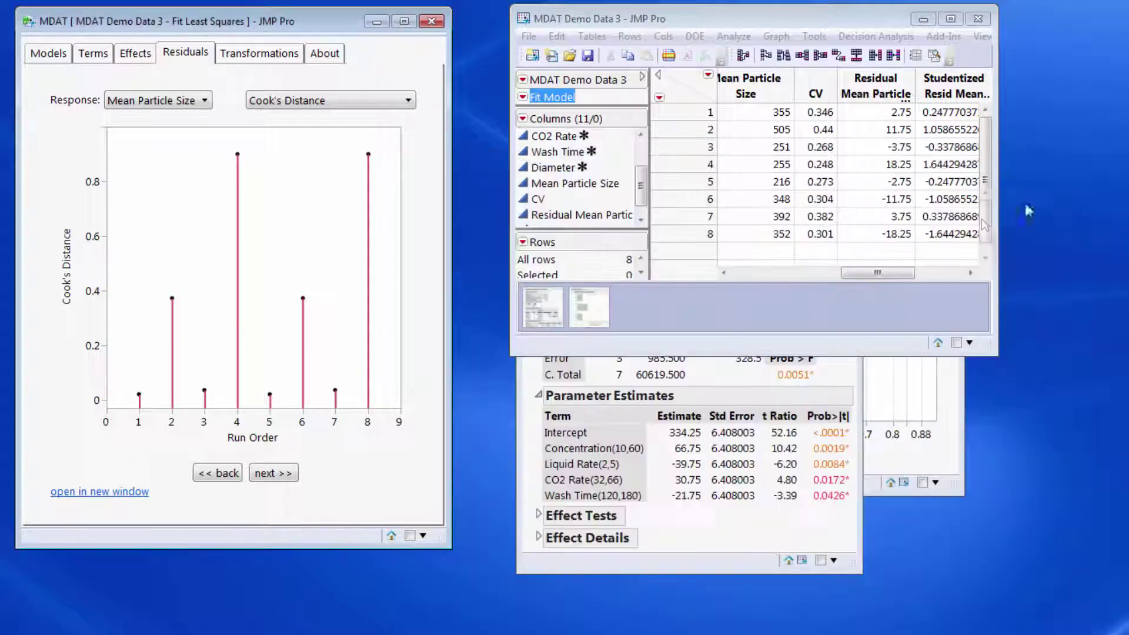
left_click(747, 537)
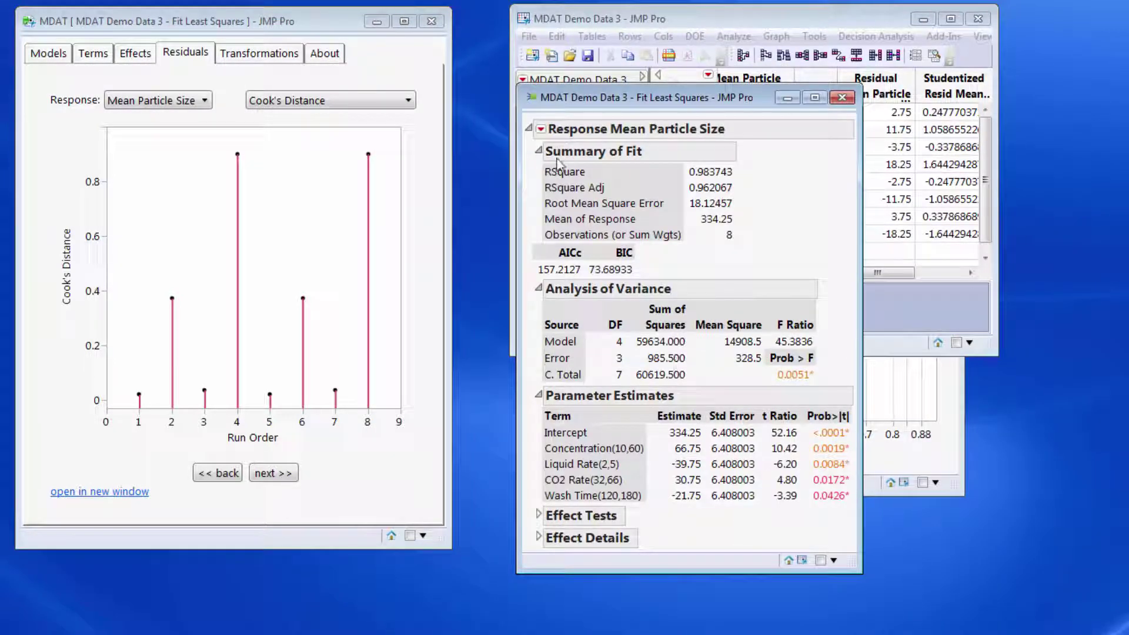
left_click(540, 130)
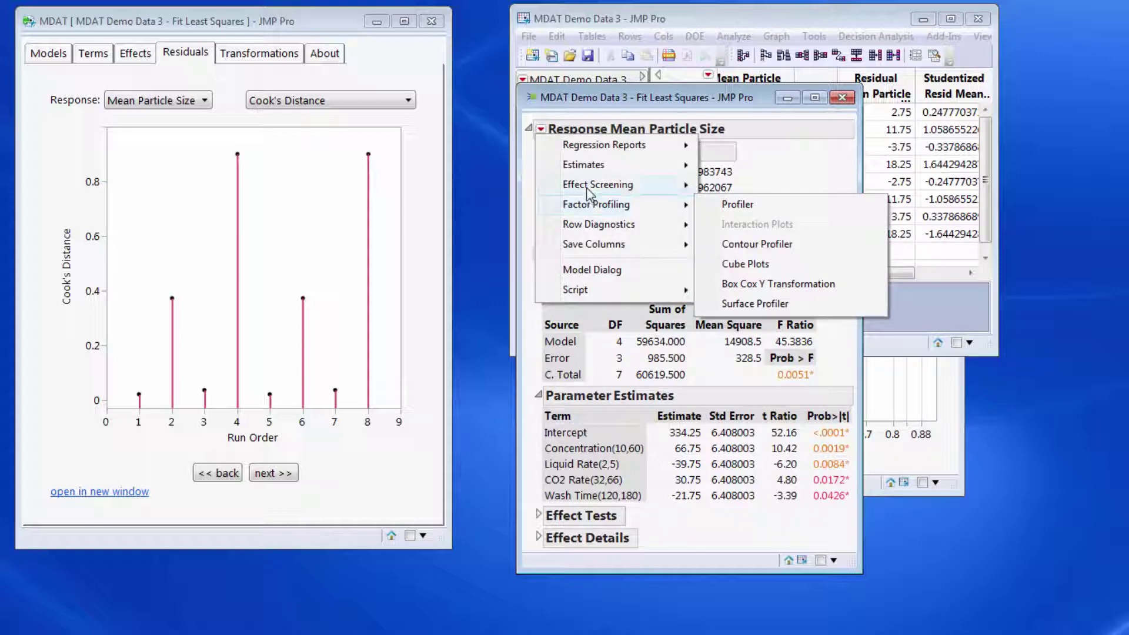
mouse_move(584, 168)
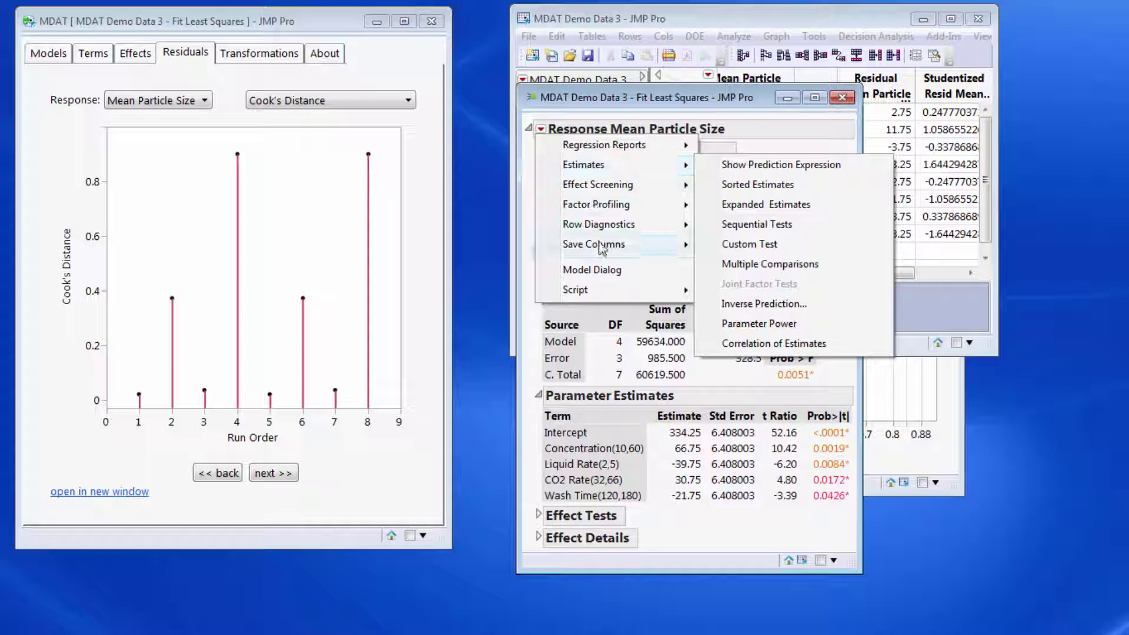
mouse_move(601, 246)
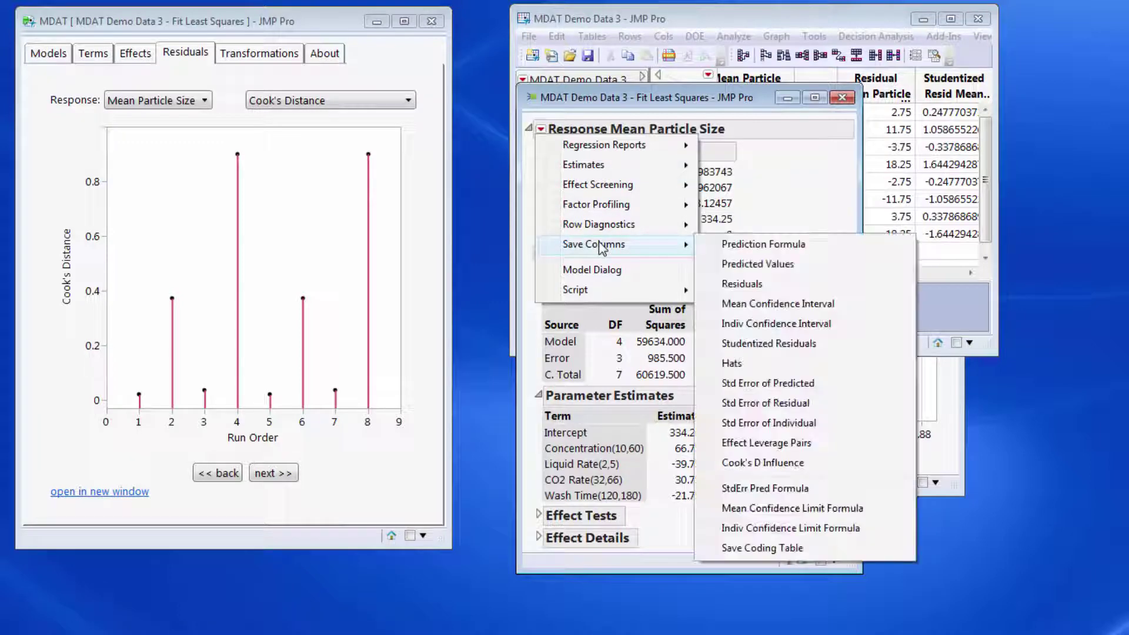
left_click(767, 465)
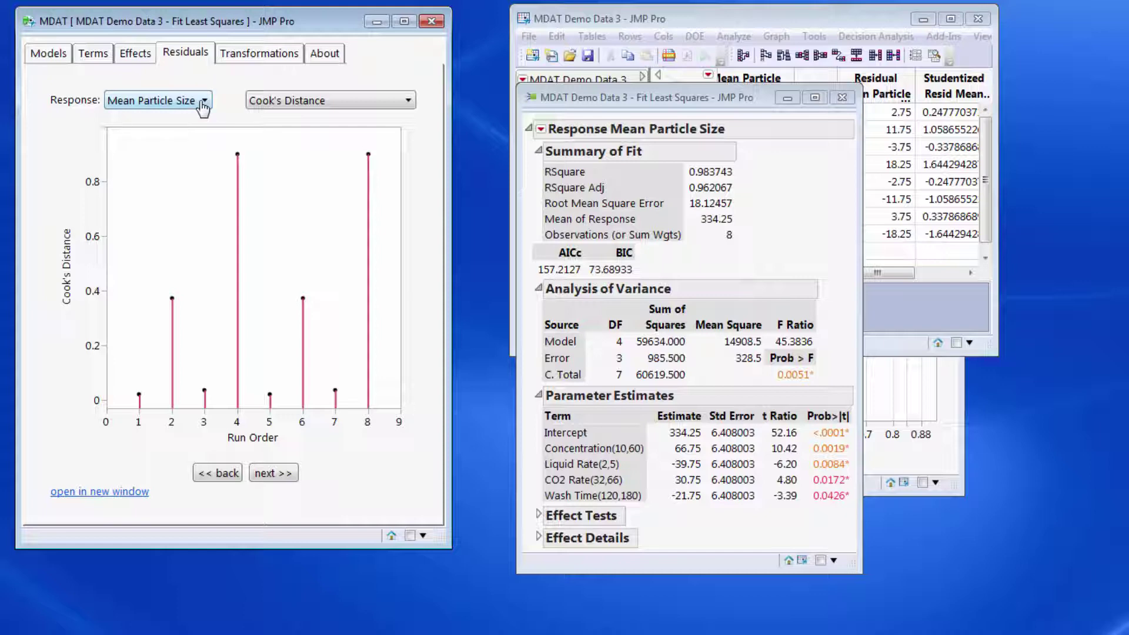
Step: Switch MDAT's Transformations page to the Box-Cox Transformations Test SSE-versus-λ curve
left_click(263, 59)
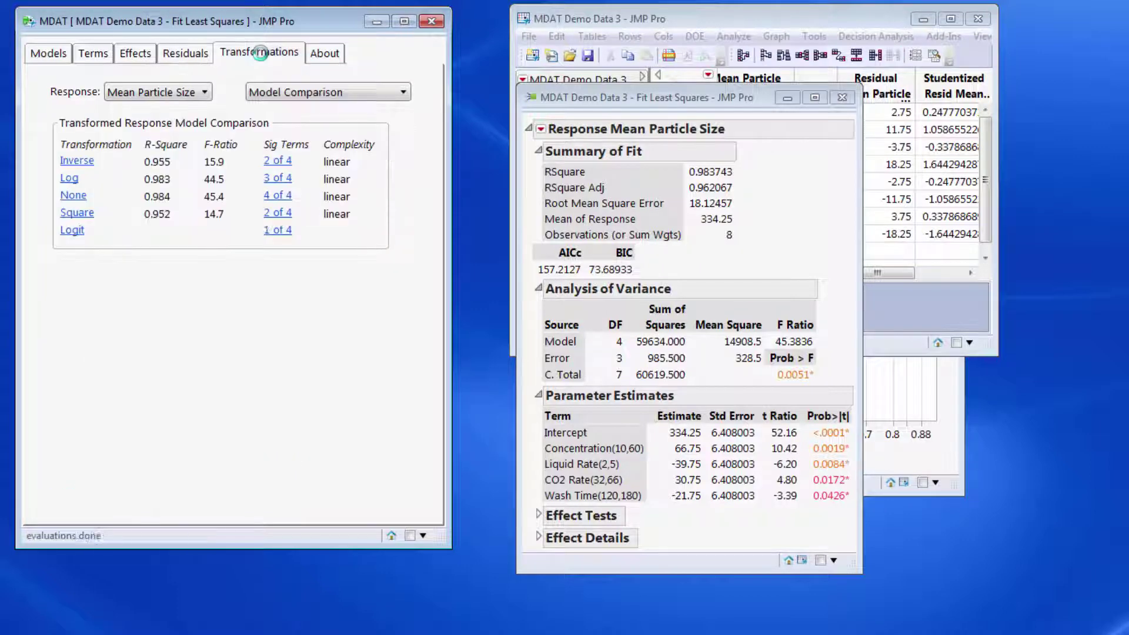
left_click(335, 94)
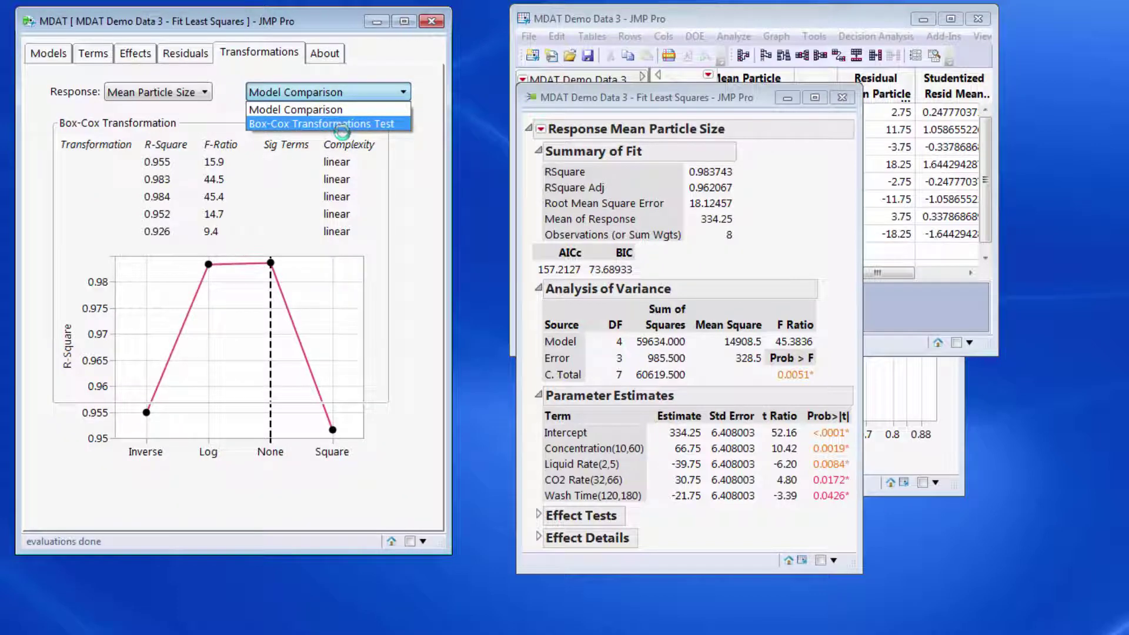
left_click(328, 125)
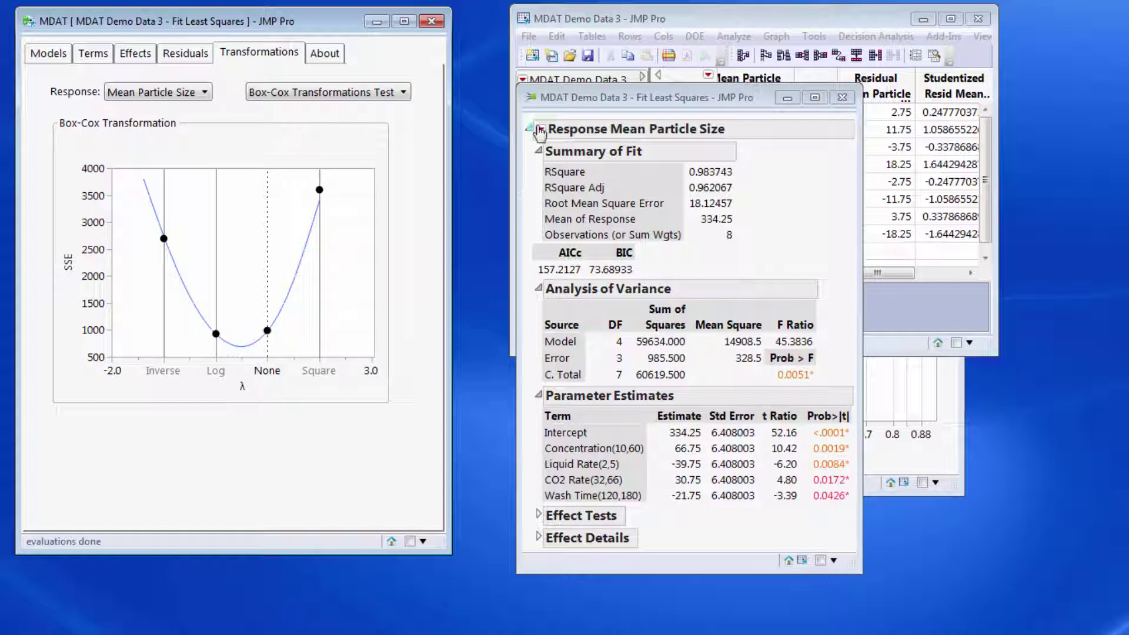
left_click(540, 129)
mouse_move(581, 199)
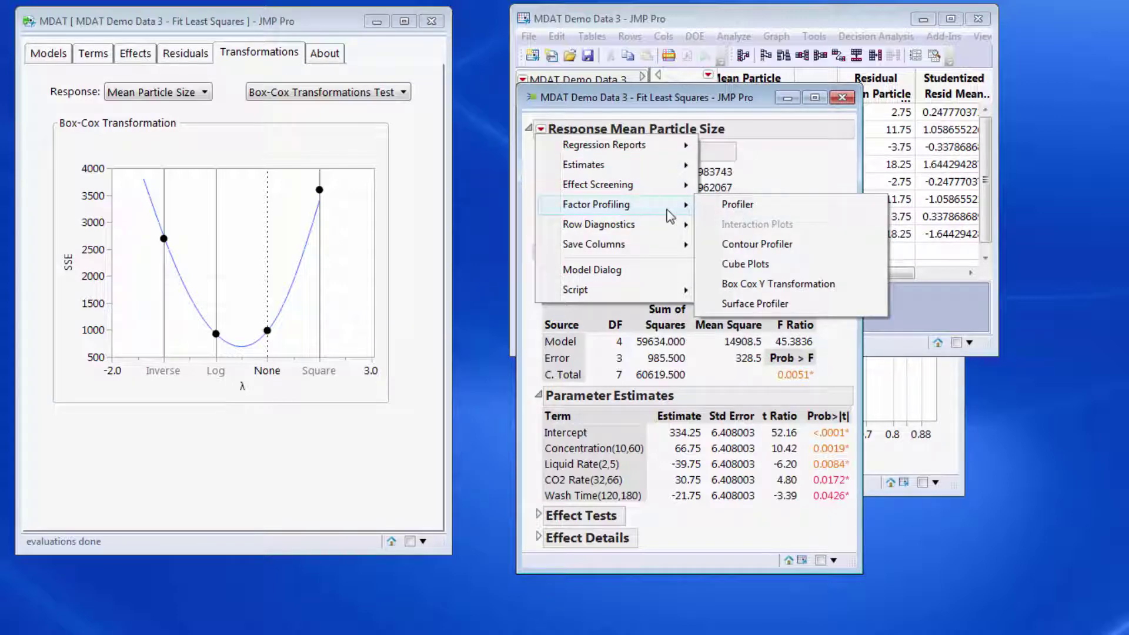
Step: Add JMP's Box Cox Y Transformation report to the fit, then make its SSE plot taller and rescale its axis
left_click(770, 285)
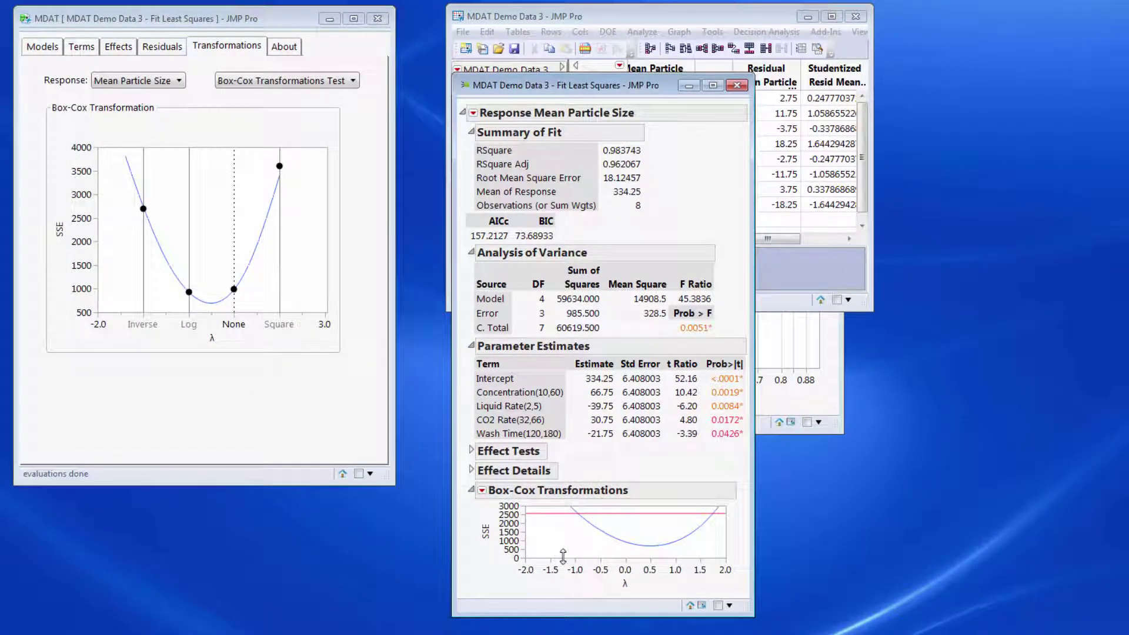
left_click_drag(563, 556, 592, 609)
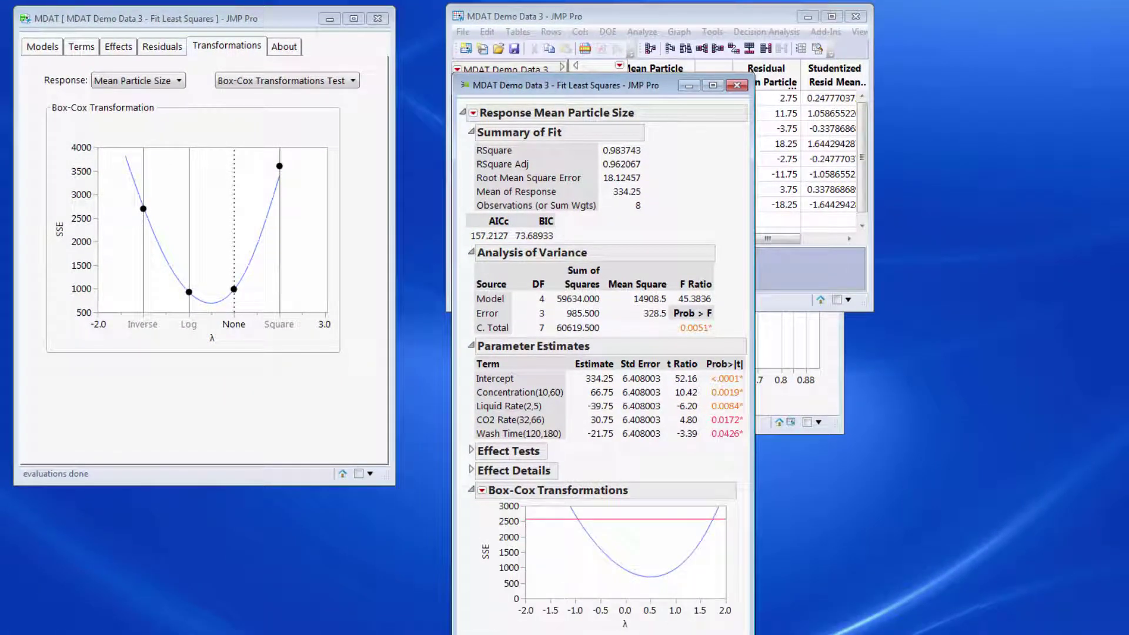
left_click_drag(514, 516, 515, 530)
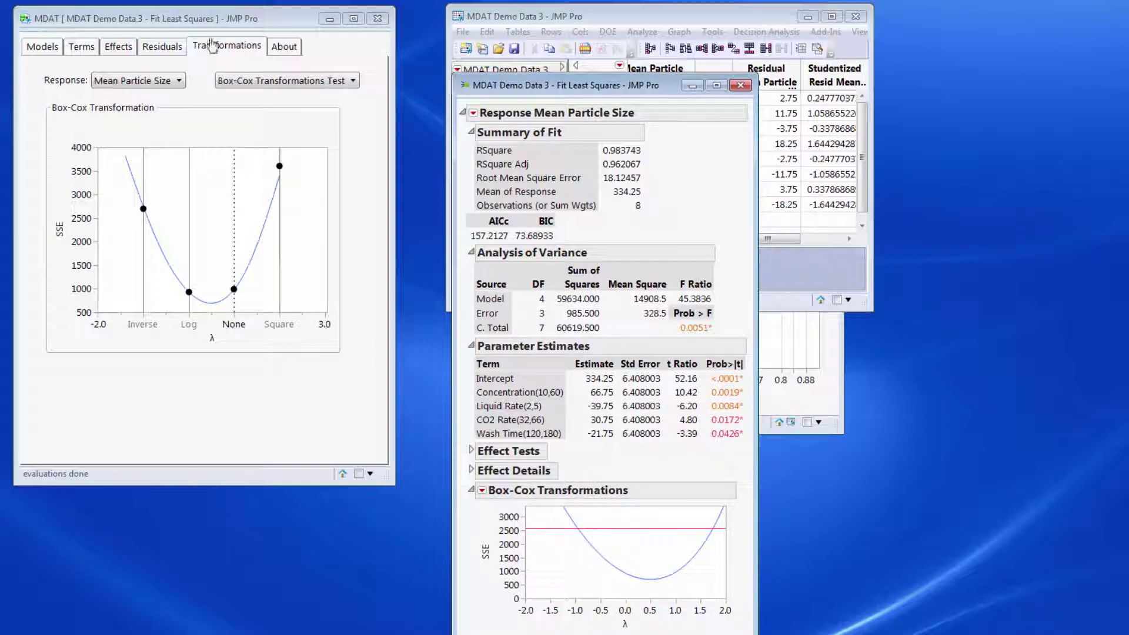
left_click(226, 23)
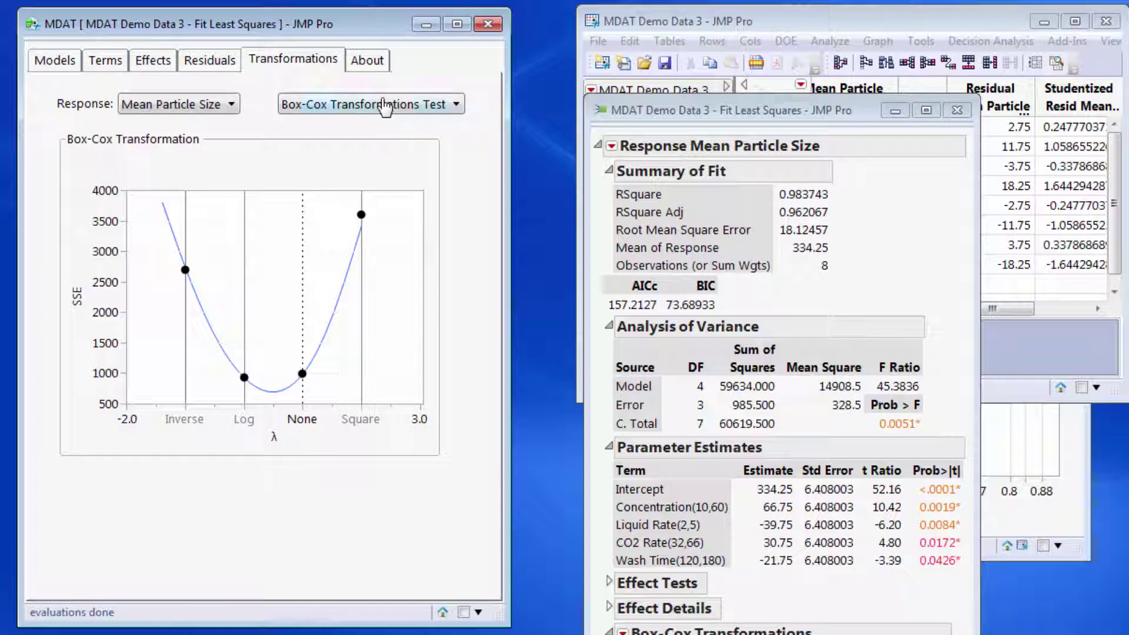
Step: Show MDAT's Model Comparison table, review Sig Terms, and highlight the Wash Time p-value 0.0426
left_click(382, 105)
left_click(380, 124)
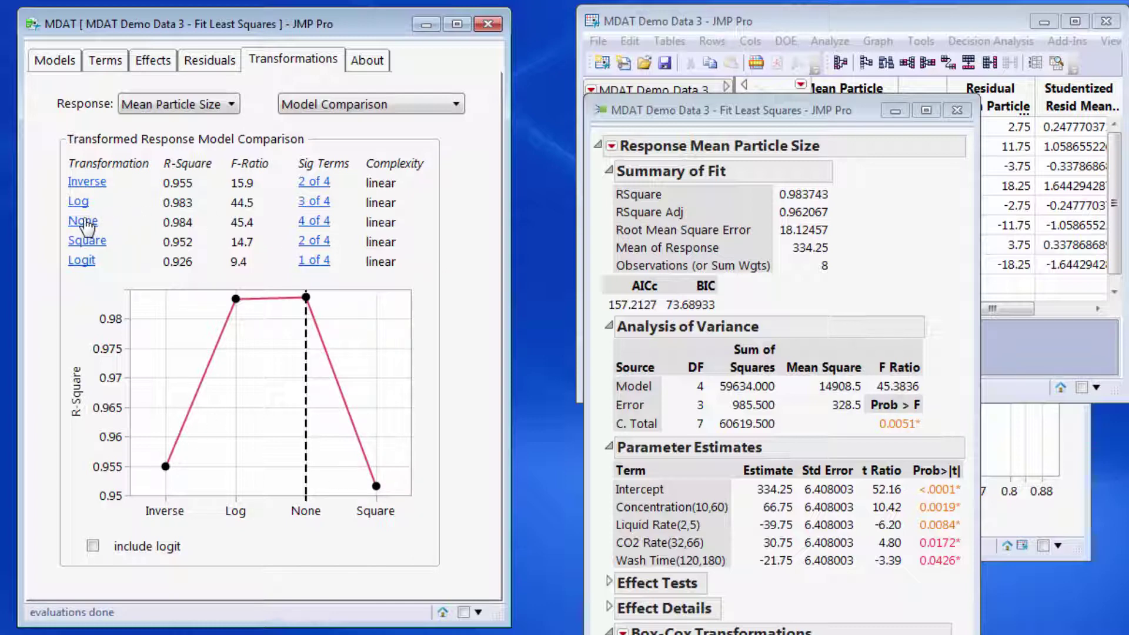
mouse_move(311, 224)
mouse_move(318, 206)
left_click(964, 588)
mouse_move(944, 583)
left_mouse_down()
mouse_move(912, 570)
mouse_move(910, 554)
mouse_move(970, 548)
mouse_move(961, 577)
left_mouse_up()
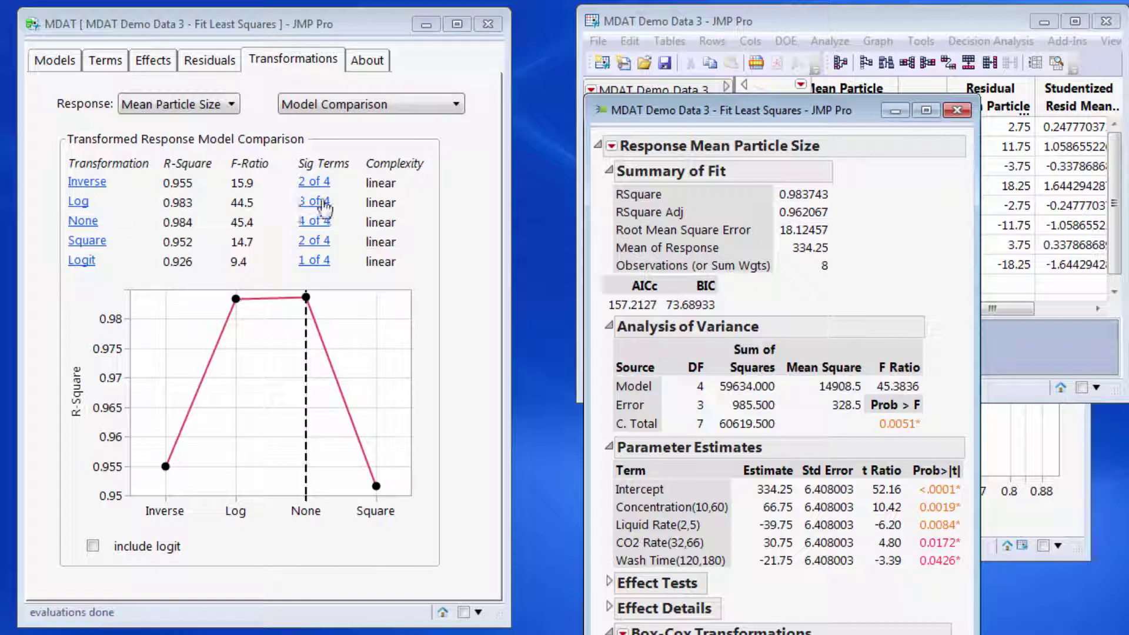
Step: Open the Log(Mean Particle Size) fit from MDAT's table and place it at the right screen edge
left_click(79, 204)
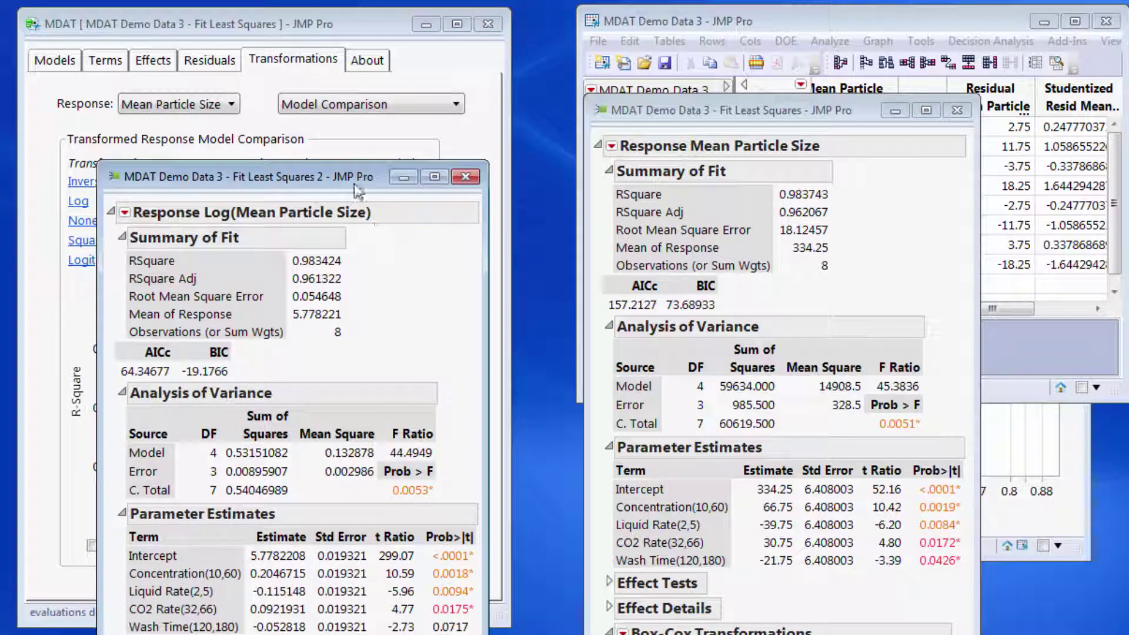
left_click_drag(358, 189, 1128, 196)
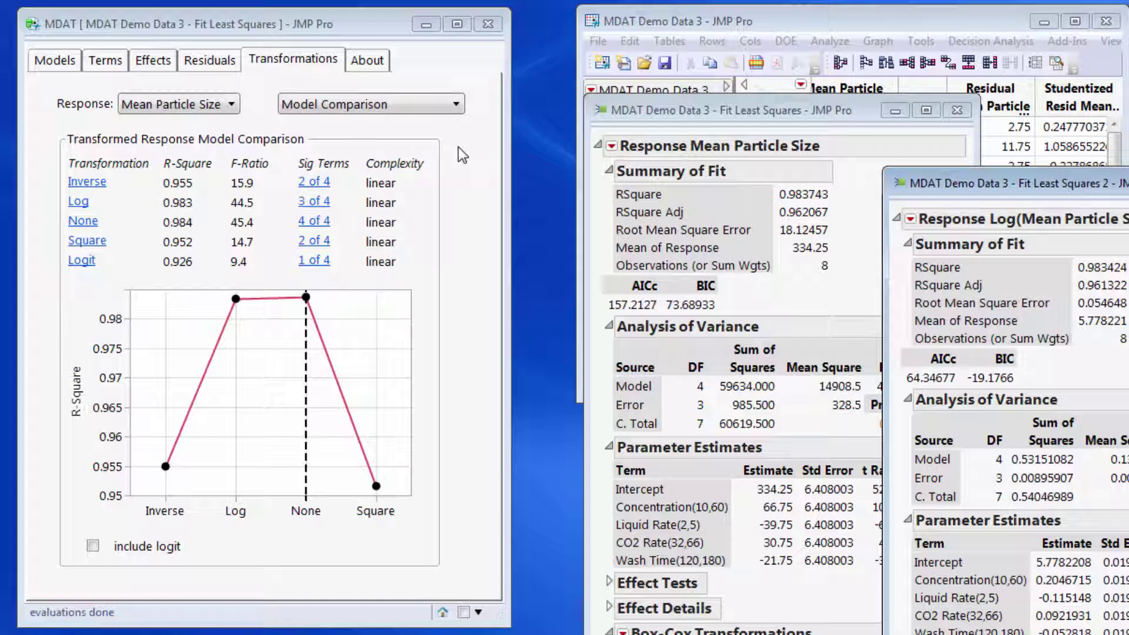
mouse_move(458, 147)
left_mouse_down()
mouse_move(328, 138)
mouse_move(296, 148)
mouse_move(277, 178)
mouse_move(283, 272)
mouse_move(430, 280)
mouse_move(457, 204)
mouse_move(462, 147)
left_mouse_up()
key("Escape")
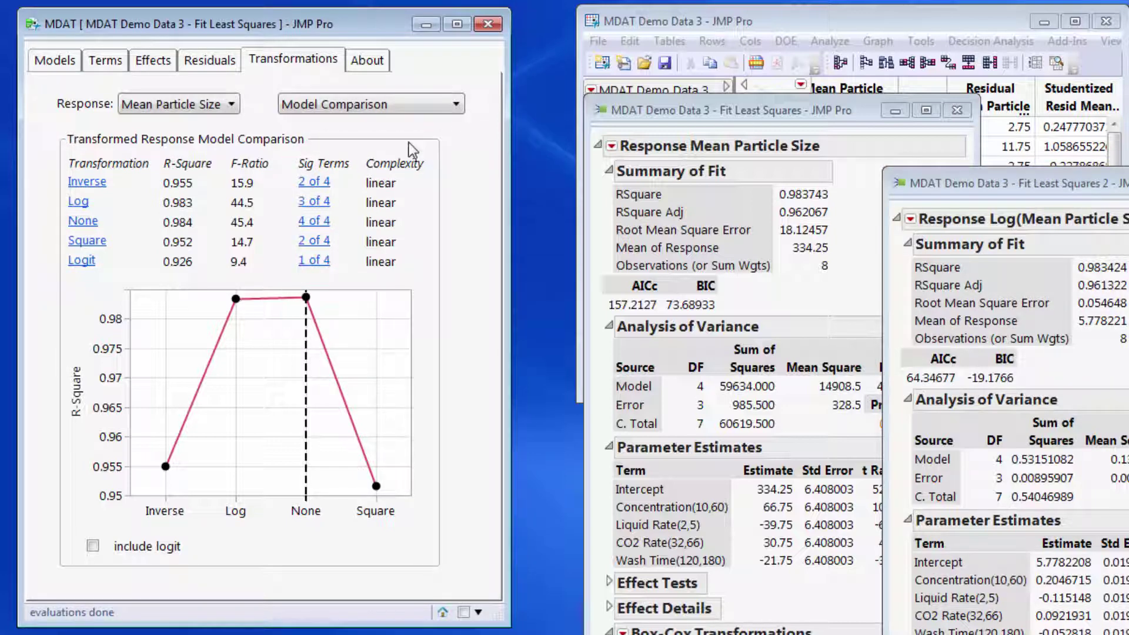